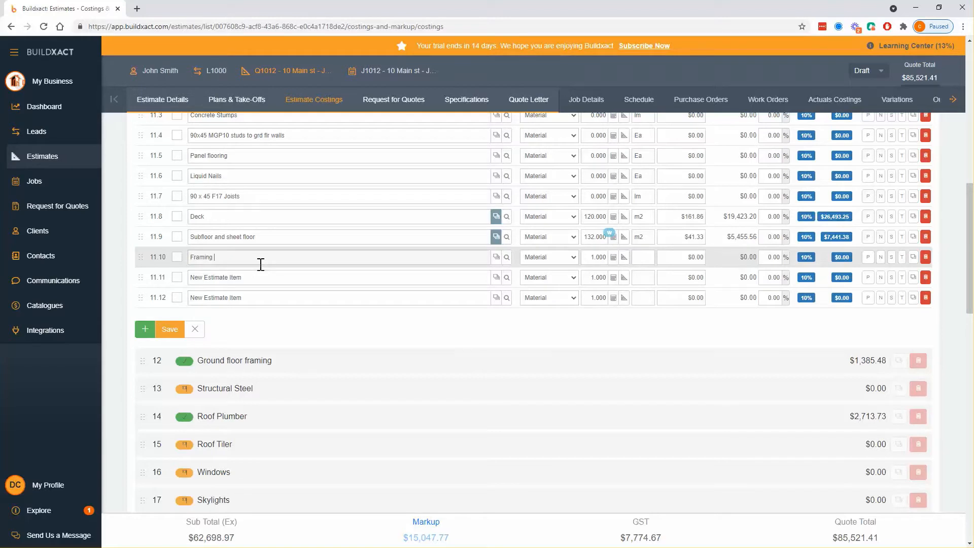
# - Complete item 11.10's description as "Framing 2.7 x 450" and name item 11.11 "Junctions and jambs"
pyautogui.write('at')
pyautogui.press('Escape')
pyautogui.write('x 450')
pyautogui.click(267, 278)
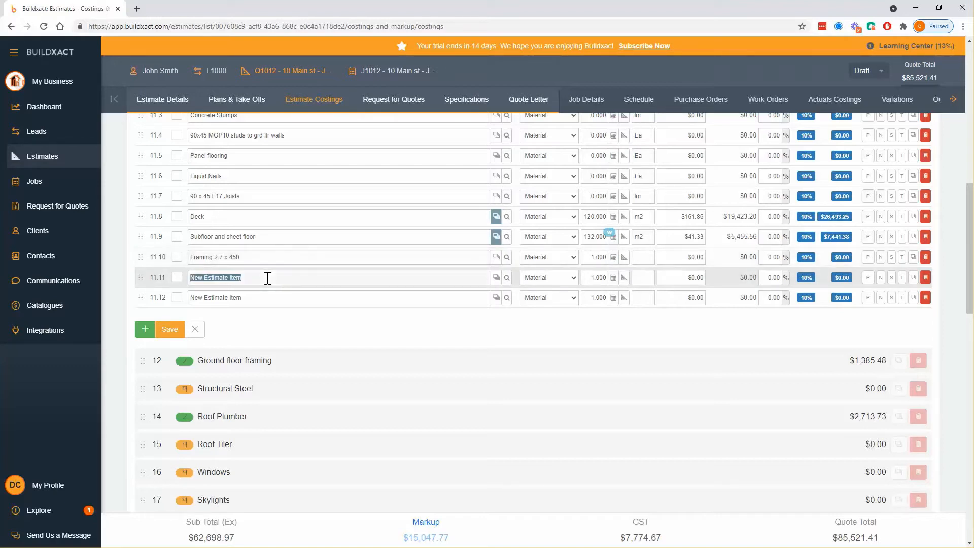
pyautogui.write('Junctions and jambs')
# - Name the last new estimate item, 11.12, "Ribbon plate"
pyautogui.click(263, 298)
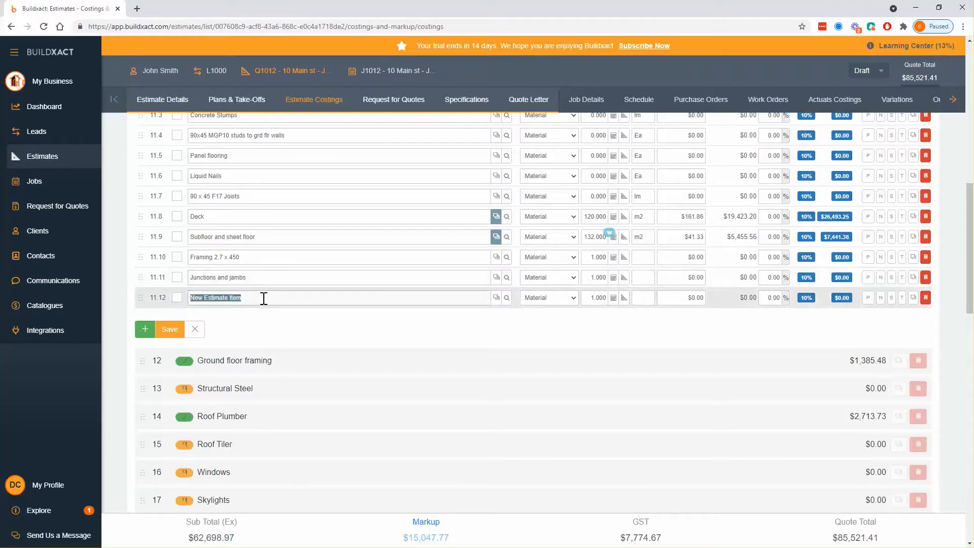
pyautogui.press('F5')
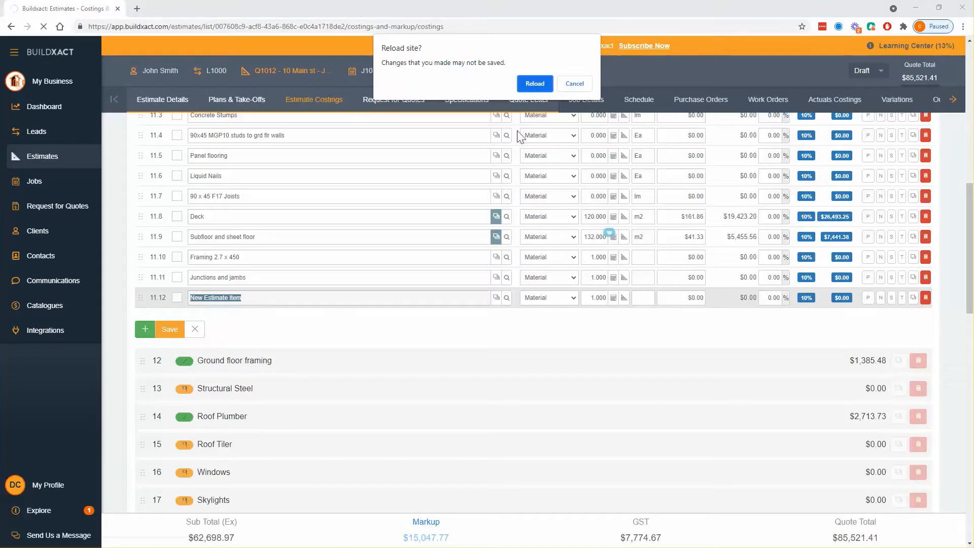
pyautogui.click(573, 83)
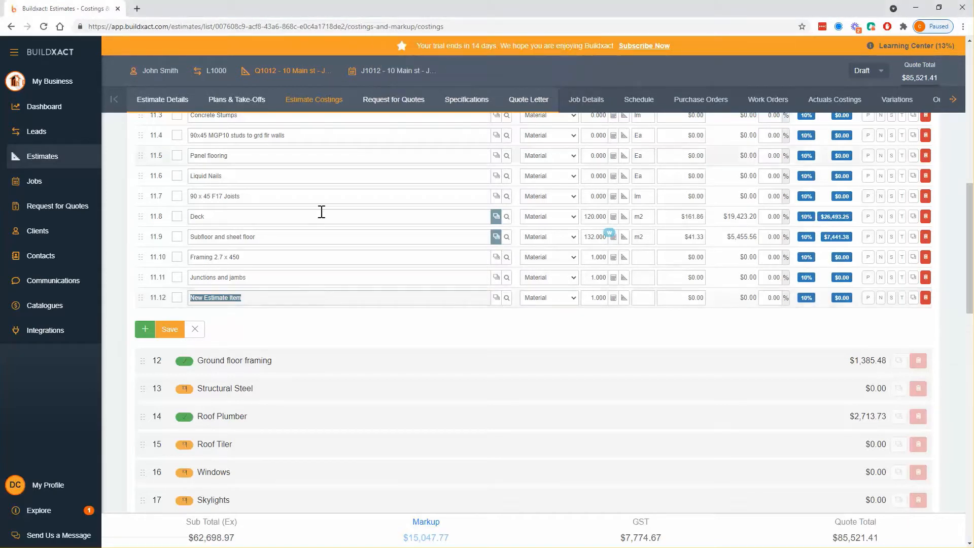
pyautogui.click(302, 293)
pyautogui.write('Ribbon plate')
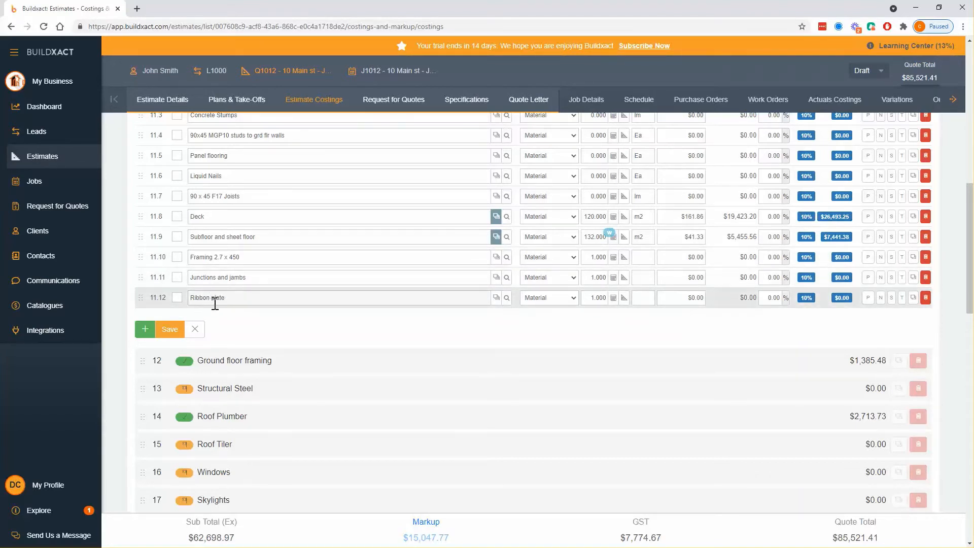
# - Extend the ribbon plate's description to "Ribbon plate 90x45" and give it a unit cost of 6.50 and unit of measure lm
pyautogui.click(638, 299)
pyautogui.write('6.50')
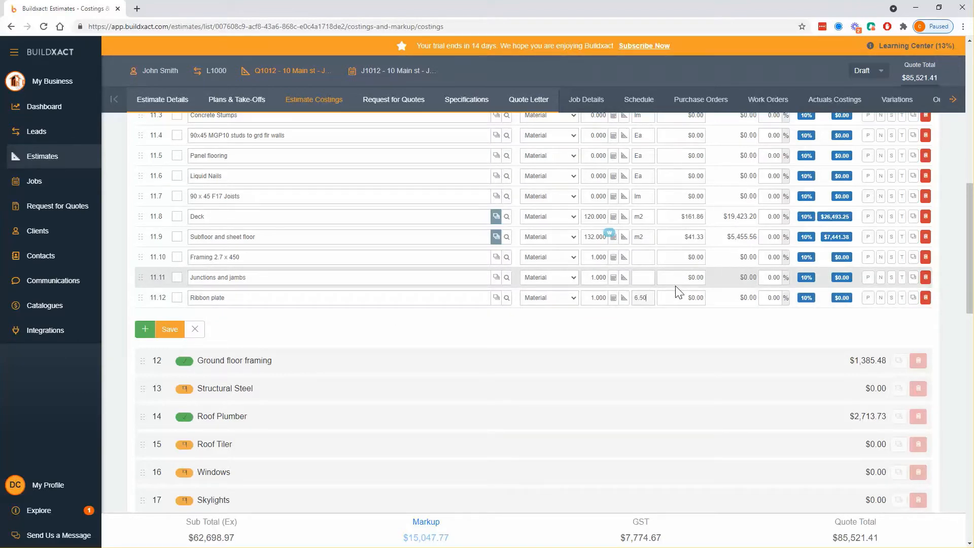
pyautogui.click(402, 295)
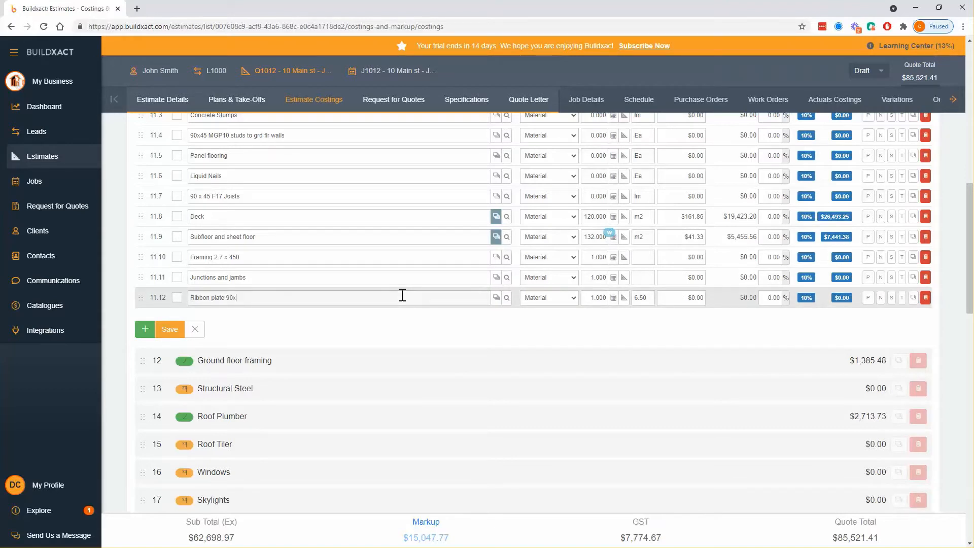
pyautogui.doubleClick(642, 300)
pyautogui.press('BackSpace')
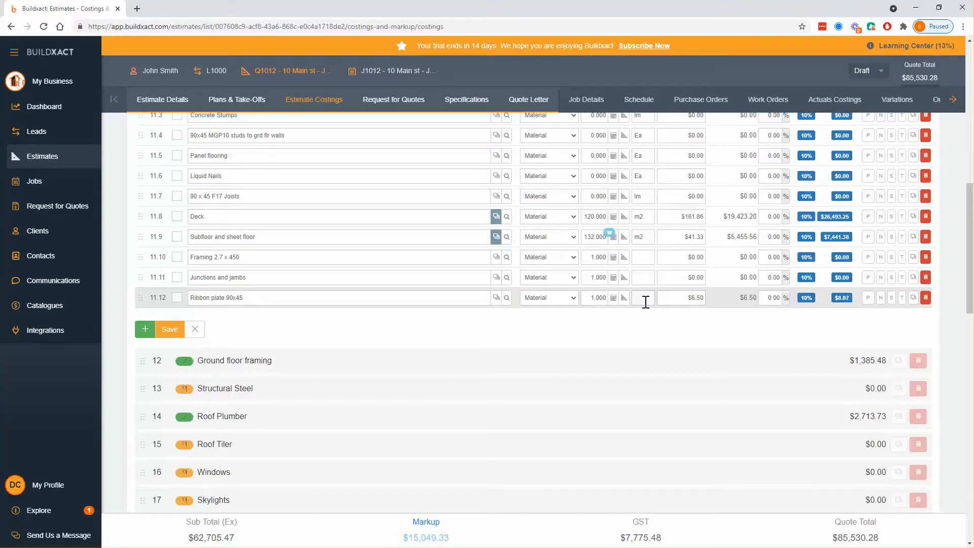
pyautogui.write('lm')
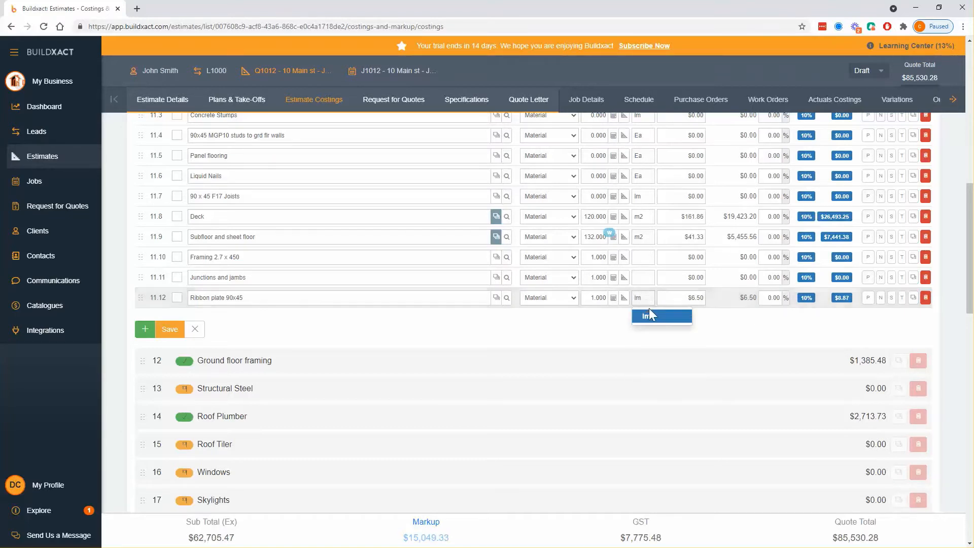
pyautogui.click(649, 309)
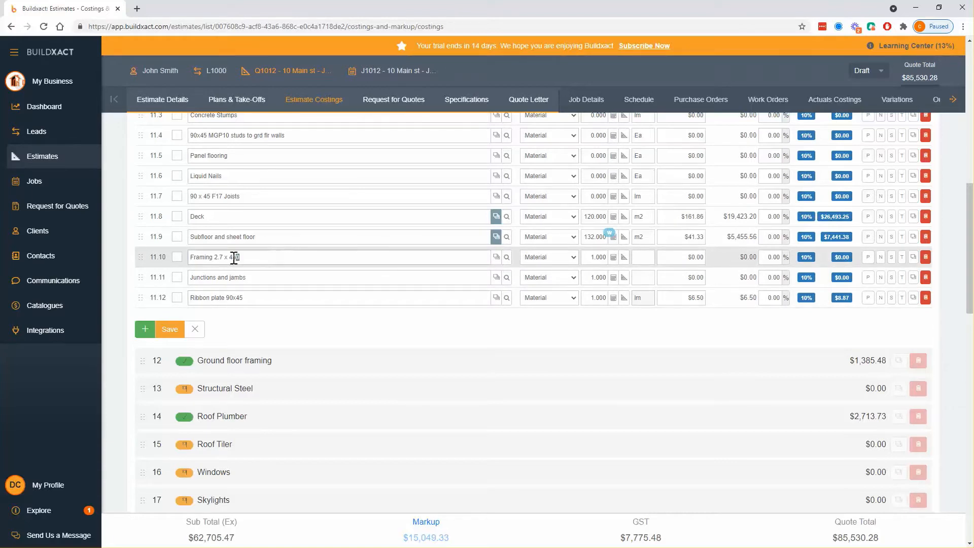
pyautogui.moveTo(238, 257); pyautogui.dragTo(191, 257)
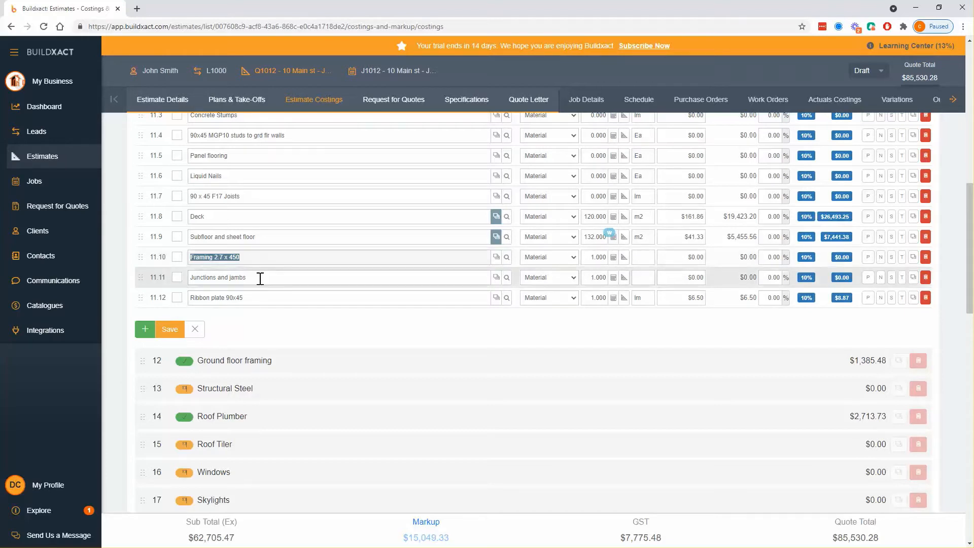
pyautogui.moveTo(256, 278); pyautogui.dragTo(189, 280)
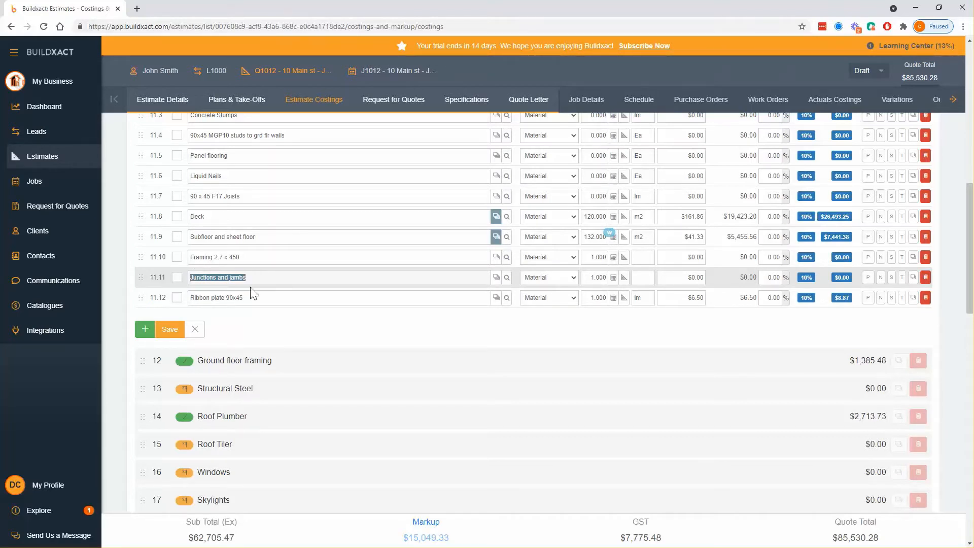
pyautogui.moveTo(262, 299); pyautogui.dragTo(192, 304)
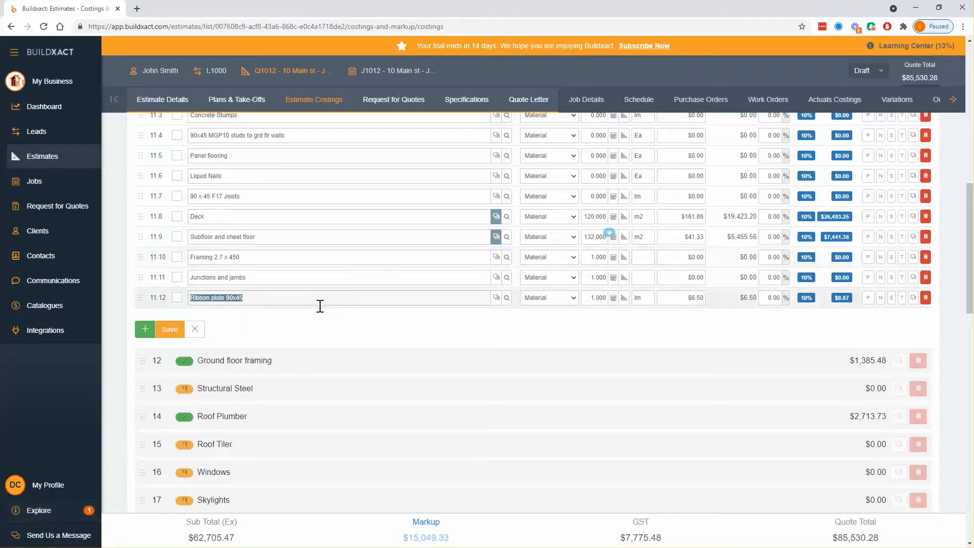
pyautogui.click(313, 323)
# - Add four new estimate items below the ribbon plate and turn the first one's description into a dashed separator line
pyautogui.click(145, 331)
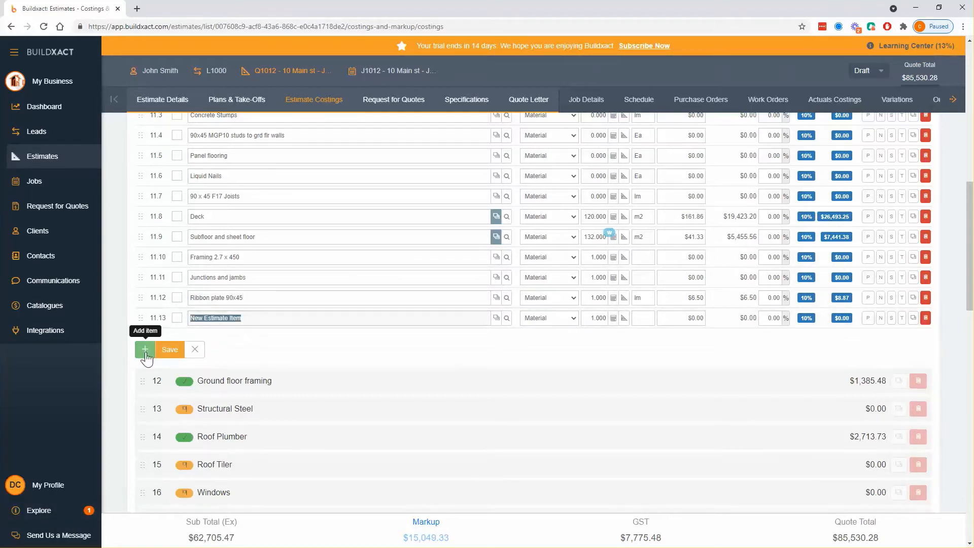
pyautogui.click(146, 350)
pyautogui.click(145, 374)
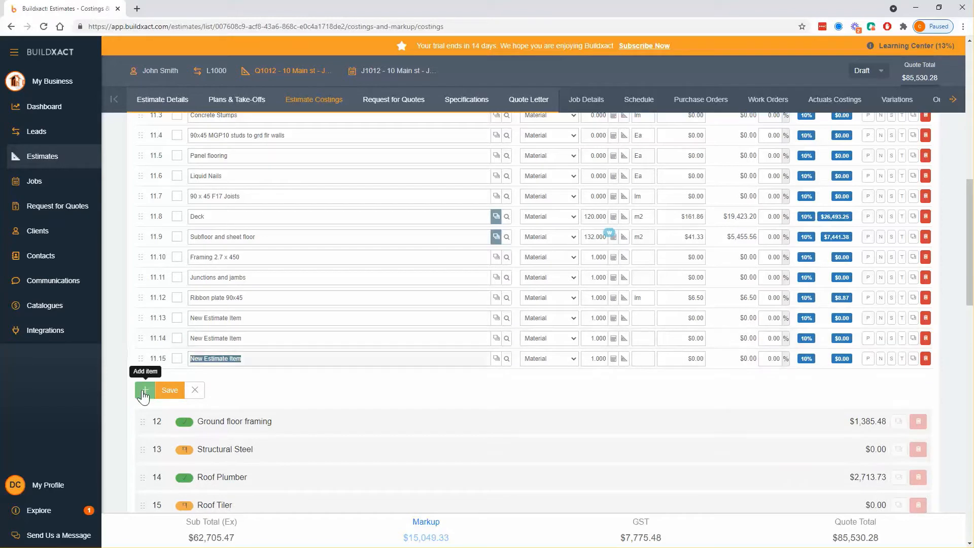
pyautogui.click(145, 392)
pyautogui.moveTo(233, 320); pyautogui.dragTo(177, 316)
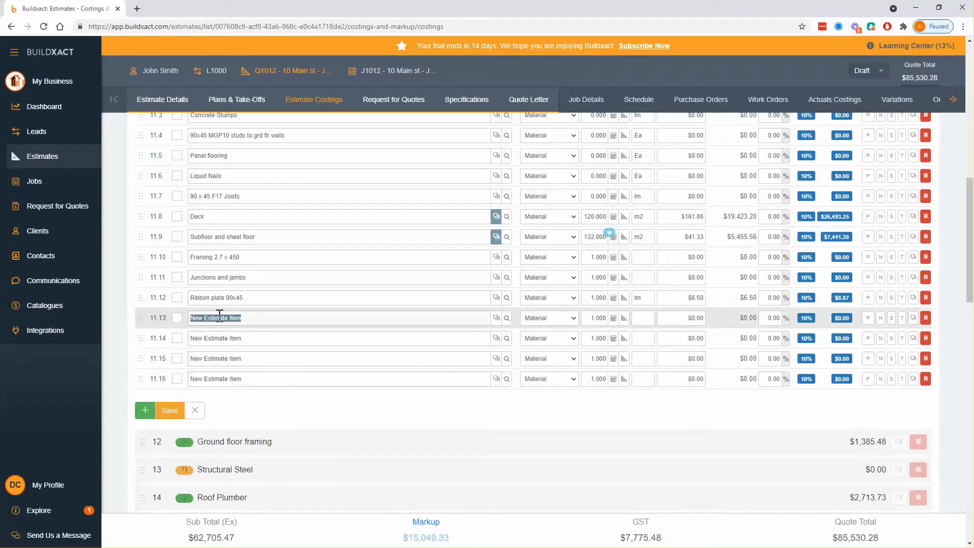
pyautogui.write('---------------------------------')
# - Copy the framing item's description to item 11.14 and extend it to "Framing 2.7 x 450 - internal"
pyautogui.click(251, 256)
pyautogui.hotkey('ctrl', 'c')
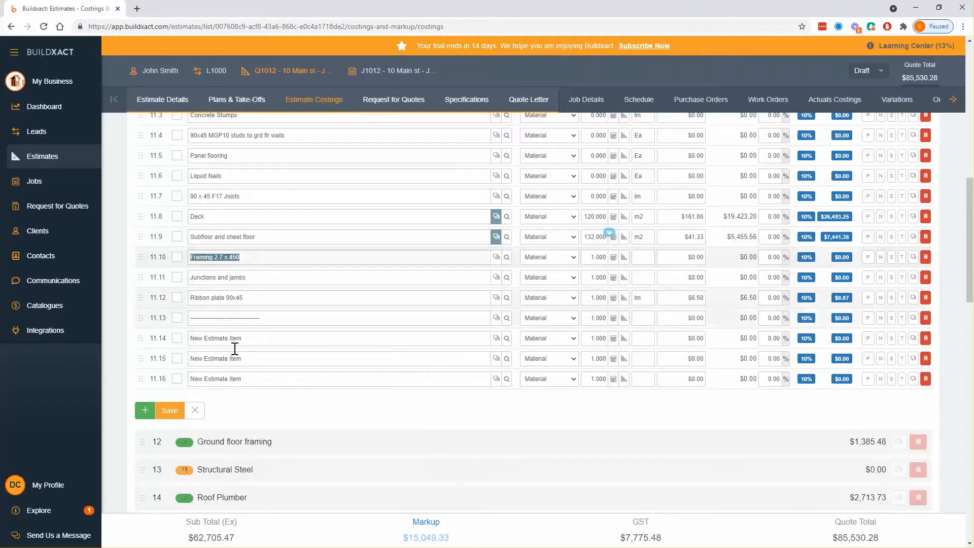
pyautogui.click(234, 344)
pyautogui.hotkey('ctrl', 'v')
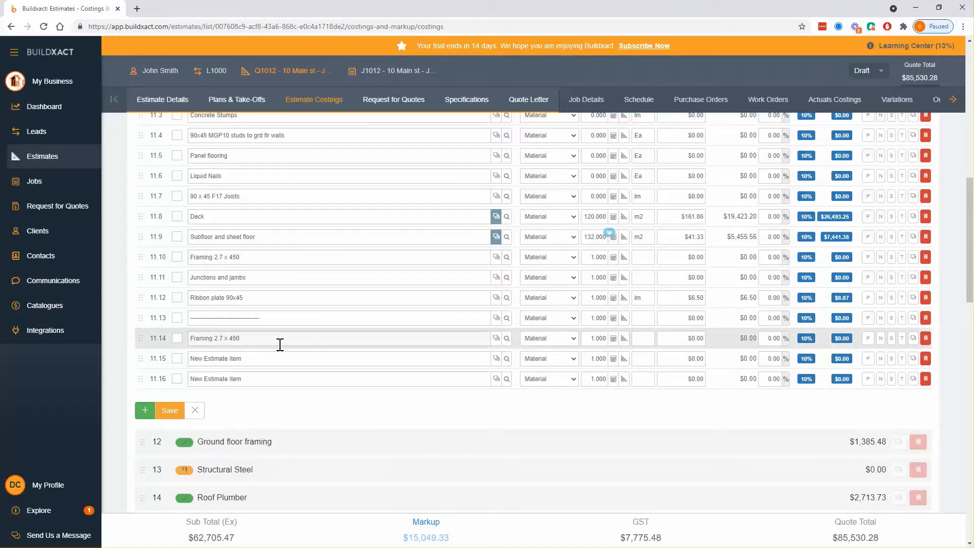
pyautogui.write('- internal')
# - Reuse the internal framing description for item 11.15, changing it to "Framing 2.7 x 450 - external"
pyautogui.hotkey('ctrl', 'a')
pyautogui.hotkey('ctrl', 'c')
pyautogui.click(255, 359)
pyautogui.hotkey('ctrl', 'v')
pyautogui.hotkey('ctrl', 'BackSpace')
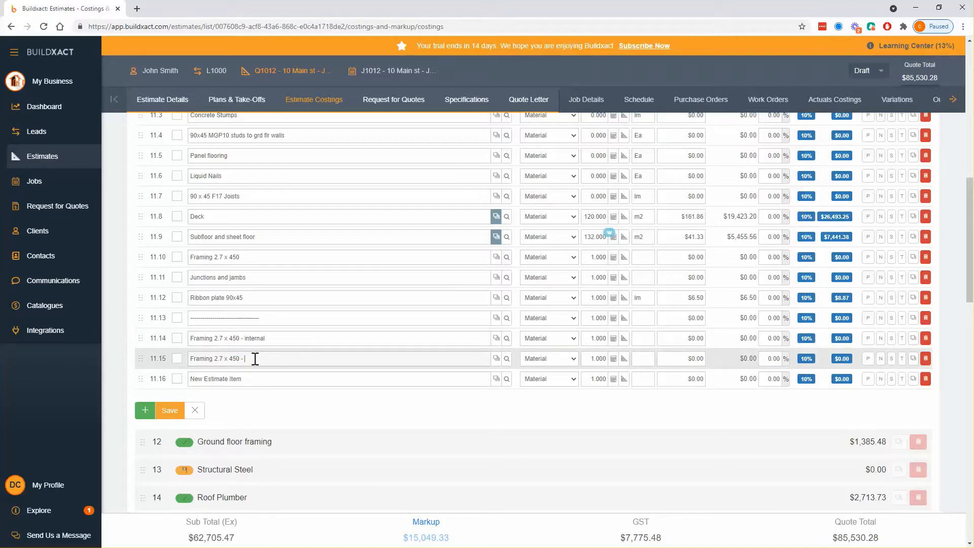
pyautogui.write('external')
# - Copy the "Junctions and jambs" description into the last new item, 11.16
pyautogui.moveTo(247, 277); pyautogui.dragTo(190, 277)
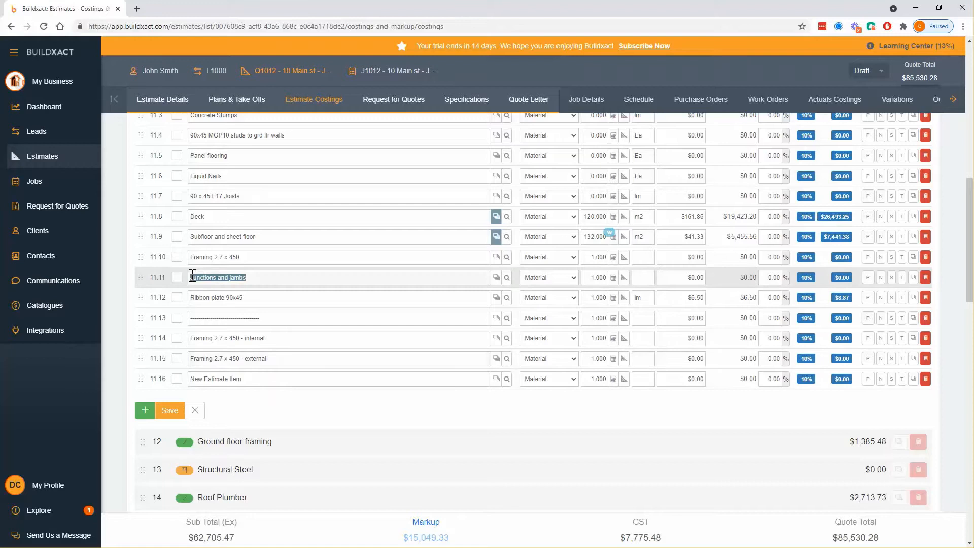
pyautogui.click(259, 383)
pyautogui.hotkey('ctrl', 'v')
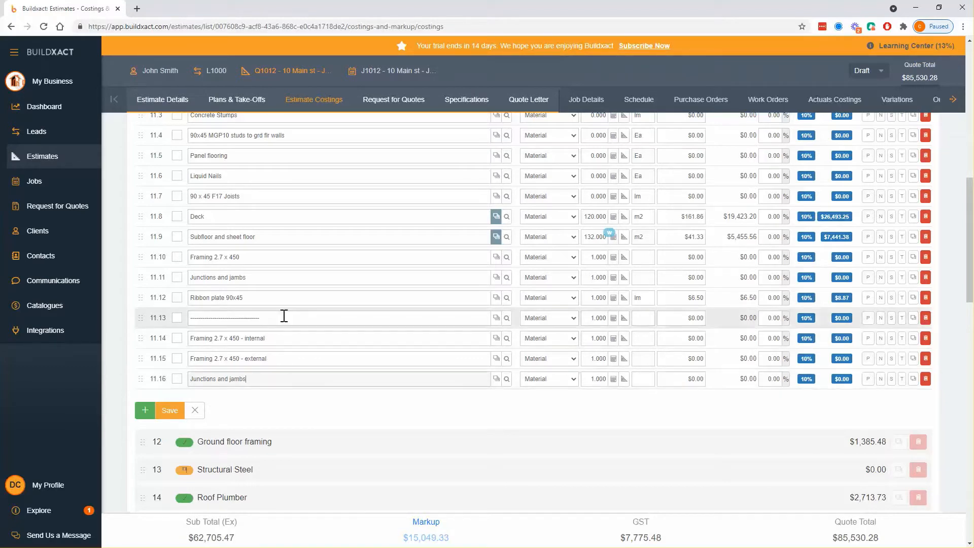
# - Delete the dashed separator and the three copied items beneath the ribbon plate
pyautogui.click(925, 318)
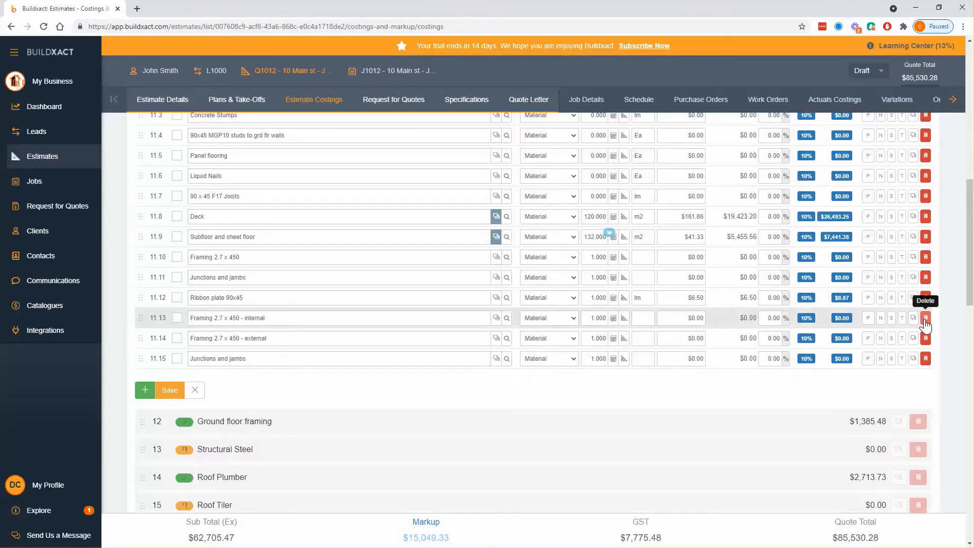
pyautogui.click(924, 318)
pyautogui.click(925, 318)
pyautogui.click(924, 318)
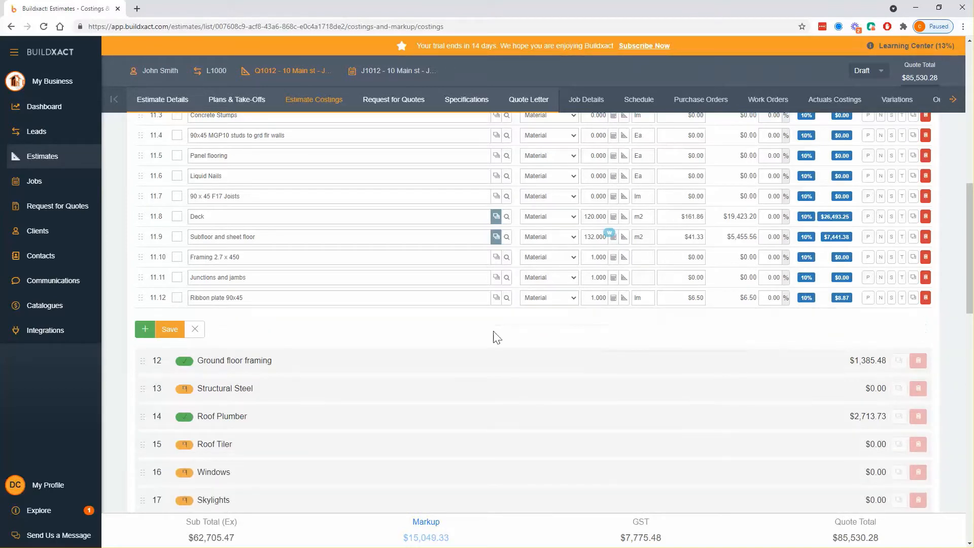
# - Start a recipe for the "Framing 2.7 x 450" item with unit measure lm and four new recipe items
pyautogui.click(495, 258)
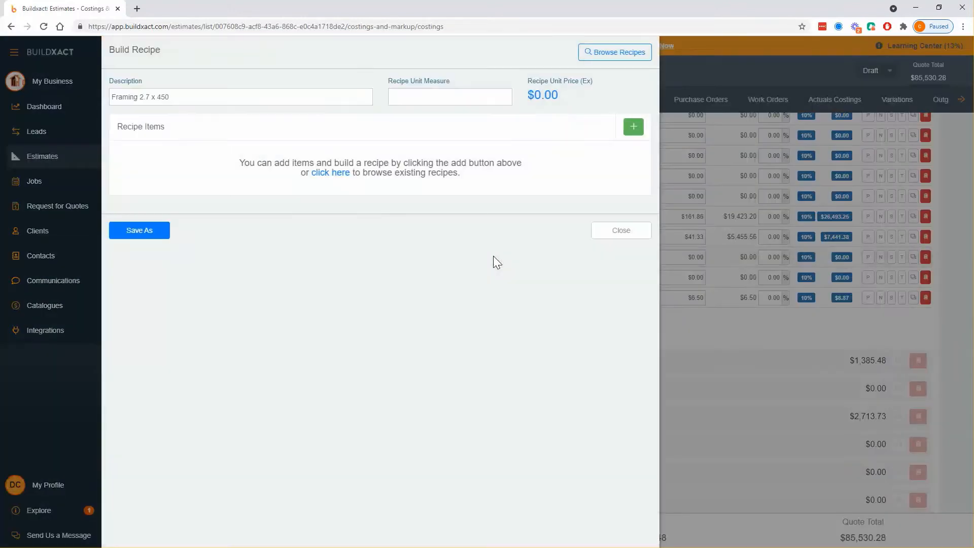
pyautogui.click(395, 100)
pyautogui.write('lm')
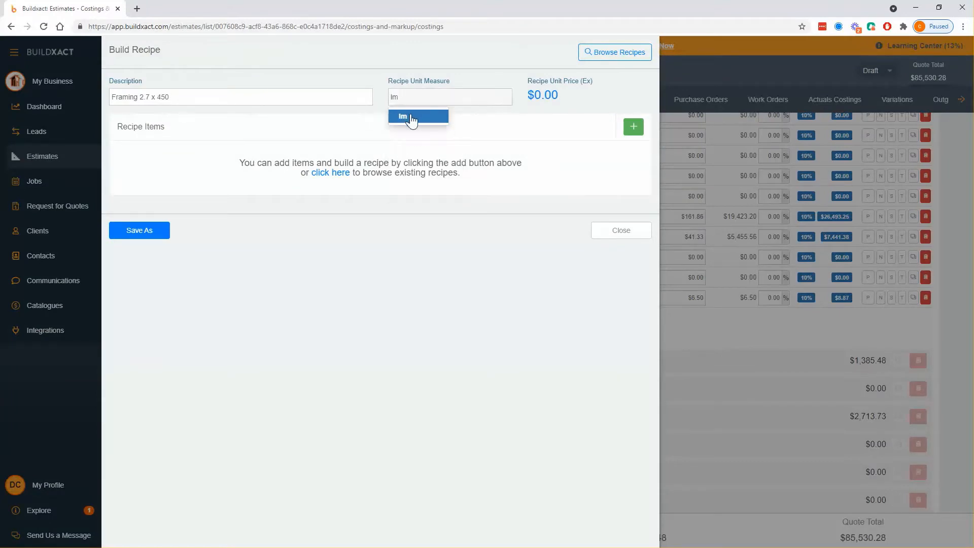
pyautogui.click(408, 117)
pyautogui.click(627, 127)
pyautogui.doubleClick(627, 128)
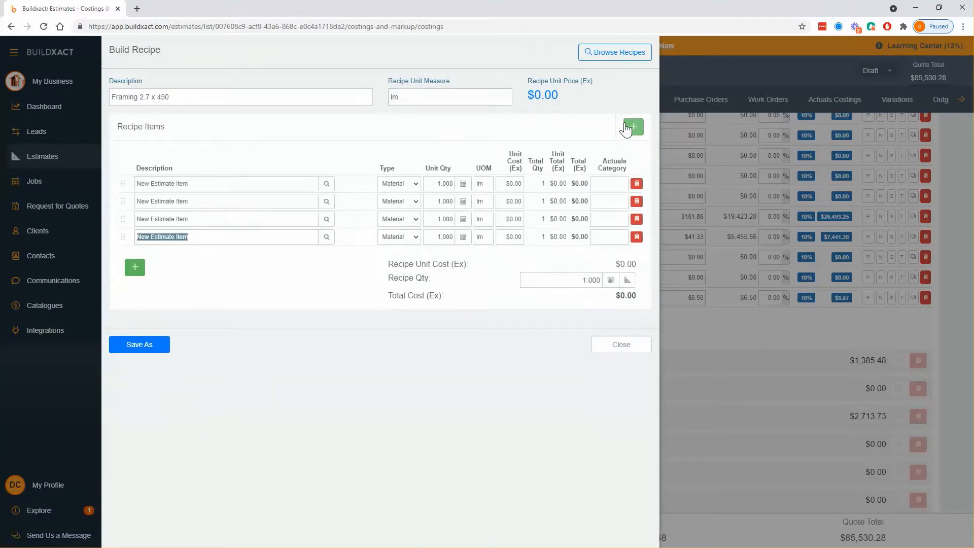
# - Name the first recipe item "Top plate 90 45" and set its unit cost to 6.50
pyautogui.click(204, 186)
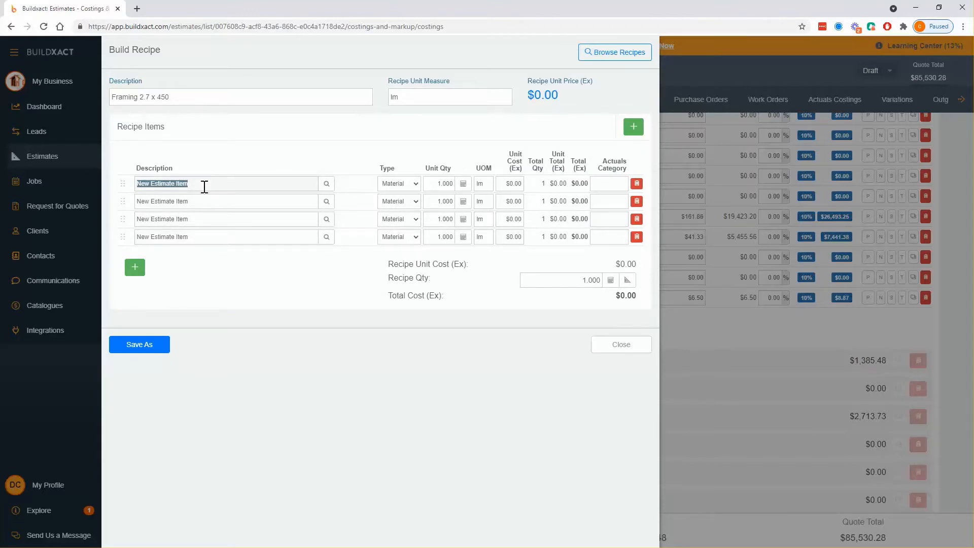
pyautogui.write('Top plat')
pyautogui.click(506, 184)
pyautogui.click(239, 199)
# - Copy the top plate's description to the second recipe item, change it to "Bottom plate 90 45", and set its unit cost to 6.50
pyautogui.click(186, 184)
pyautogui.hotkey('ctrl', 'a')
pyautogui.hotkey('ctrl', 'c')
pyautogui.click(197, 200)
pyautogui.hotkey('ctrl', 'v')
pyautogui.doubleClick(140, 198)
pyautogui.write('B')
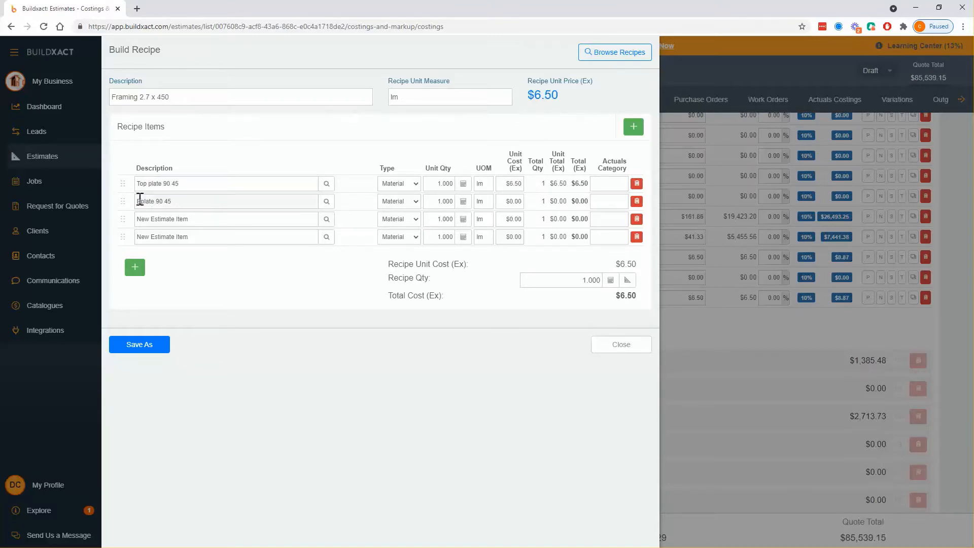
pyautogui.write('ottom')
pyautogui.click(505, 205)
pyautogui.write('6.50')
# - Name the third recipe item "Nogs 90 45" and set its unit cost to 6.50
pyautogui.click(190, 217)
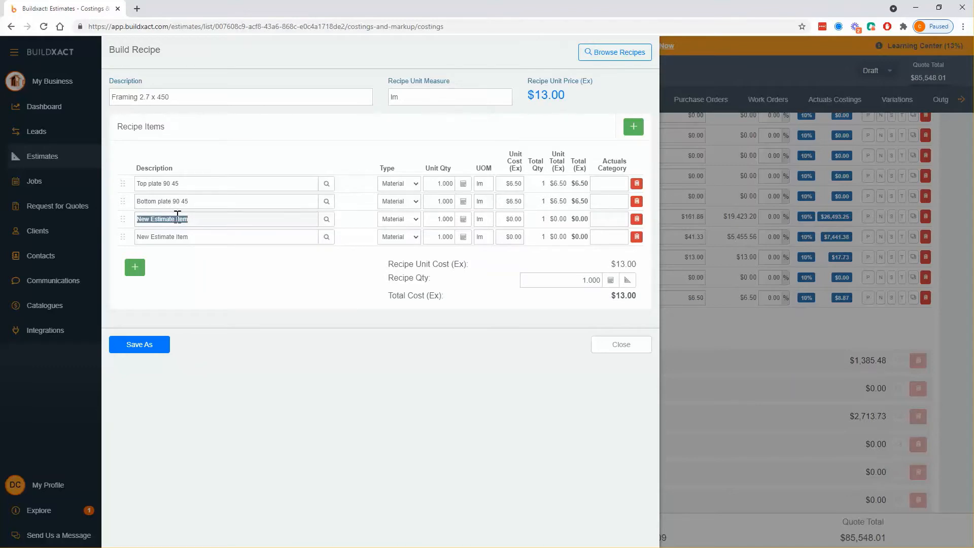
pyautogui.write('Nogs 90 45')
pyautogui.click(510, 219)
pyautogui.write('6.50')
# - Name the fourth recipe item "Studs @ 2.7" and set its unit of measure to Ea
pyautogui.click(157, 242)
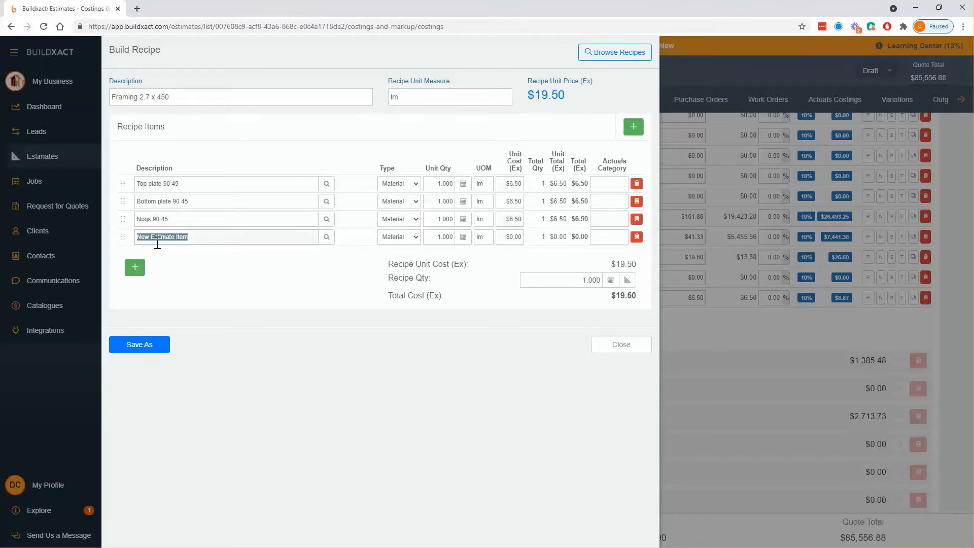
pyautogui.write('Studs @ 2.7')
pyautogui.click(501, 238)
pyautogui.click(484, 236)
pyautogui.write('ea')
pyautogui.click(488, 256)
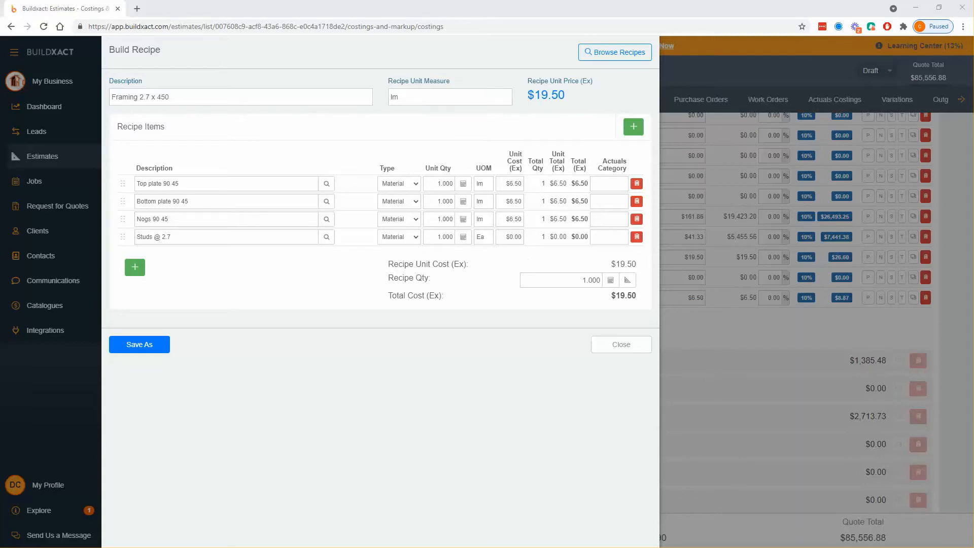
# - Switch to the Calculator app and multiply 6.50 by 2.7 to work out the cost of one stud
pyautogui.moveTo(938, 547); pyautogui.dragTo(817, 158)
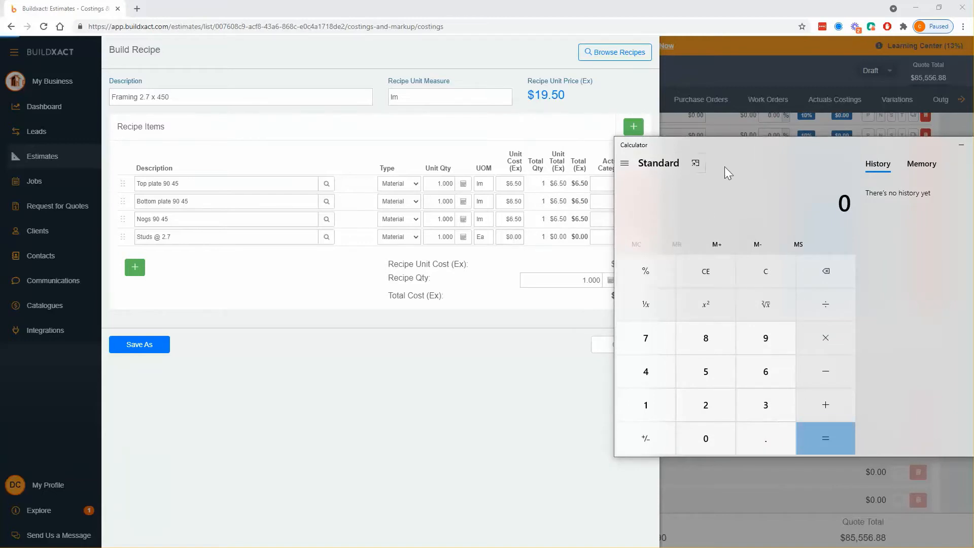
pyautogui.write('6.3')
pyautogui.press('BackSpace')
pyautogui.write('50')
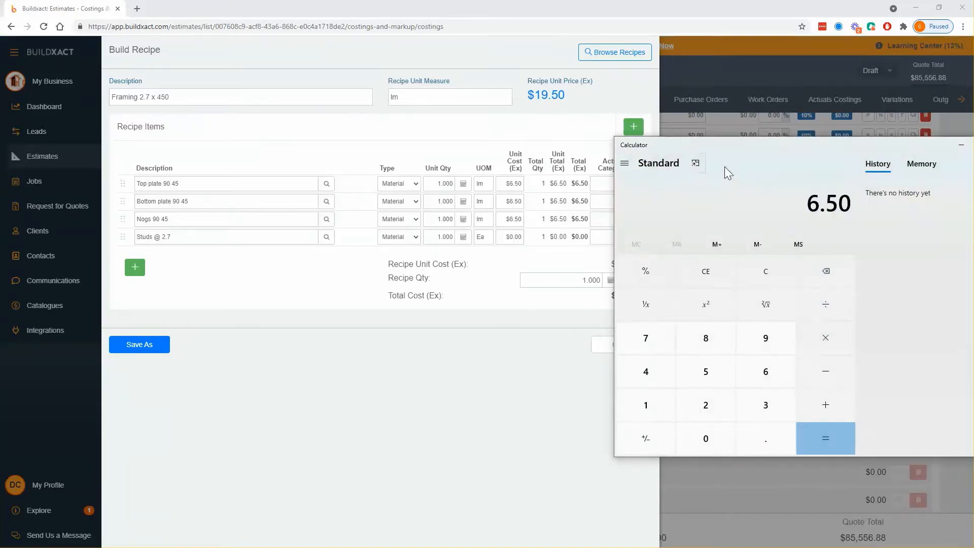
pyautogui.write('*2.7')
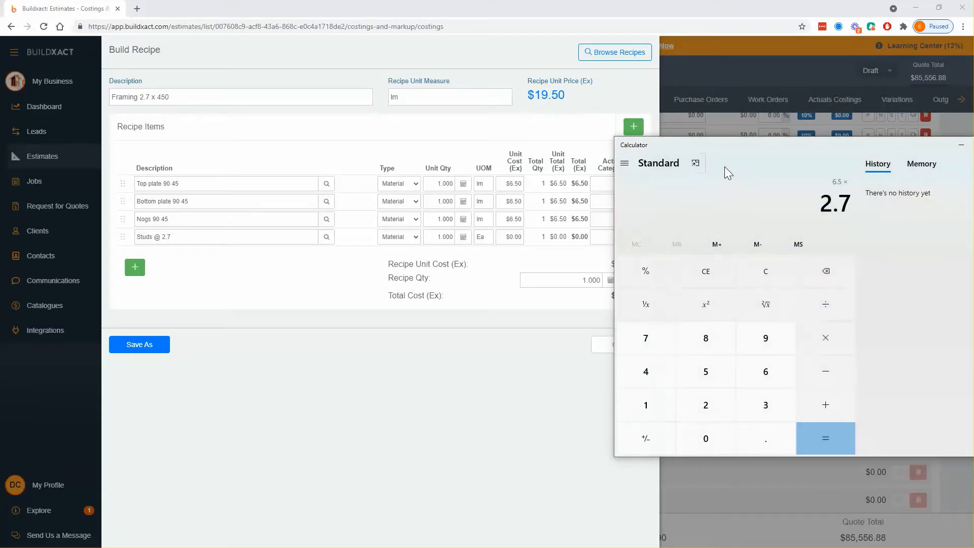
pyautogui.press('Return')
pyautogui.moveTo(798, 203); pyautogui.dragTo(850, 202)
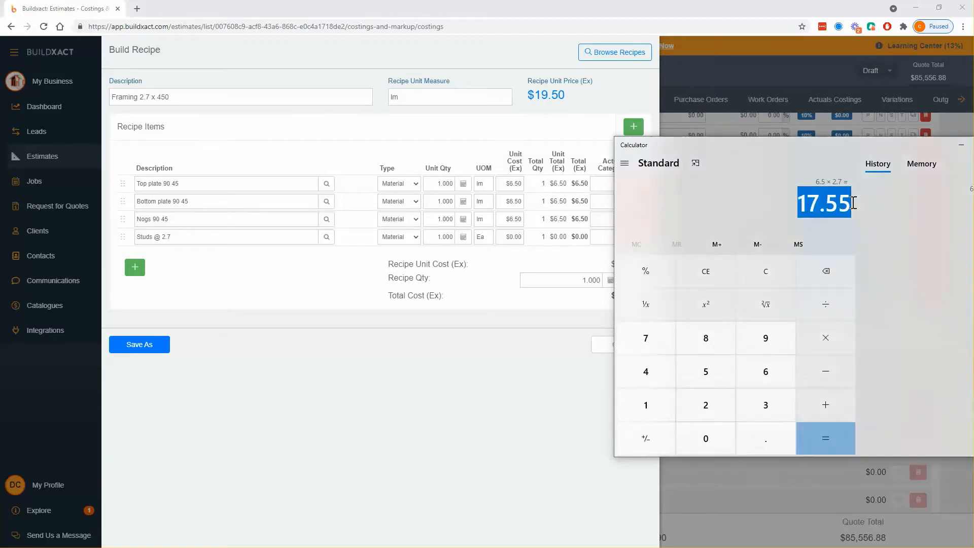
# - Return to the recipe in Buildxact and set the unit cost of "Studs @ 2.7" to 17.55
pyautogui.moveTo(836, 151); pyautogui.dragTo(973, 194)
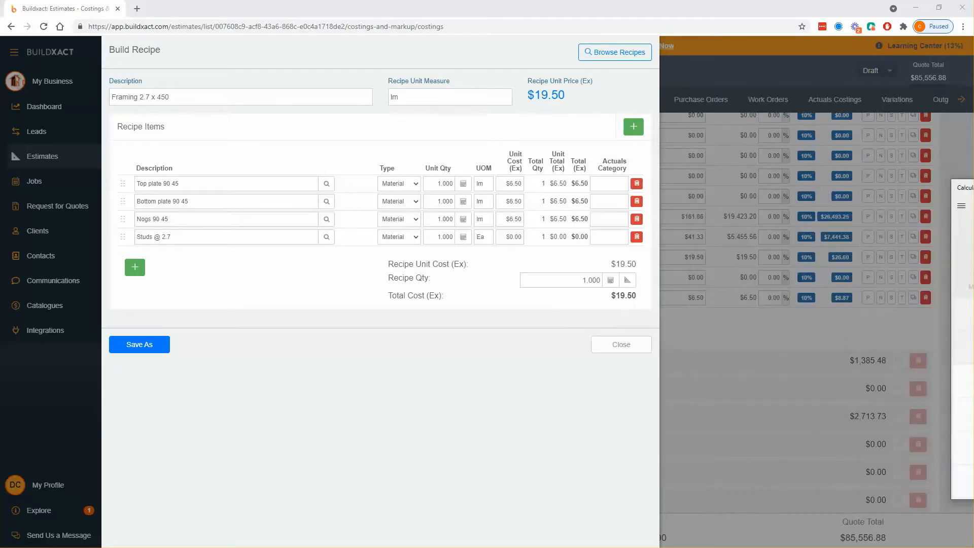
pyautogui.click(973, 187)
pyautogui.write('17.55')
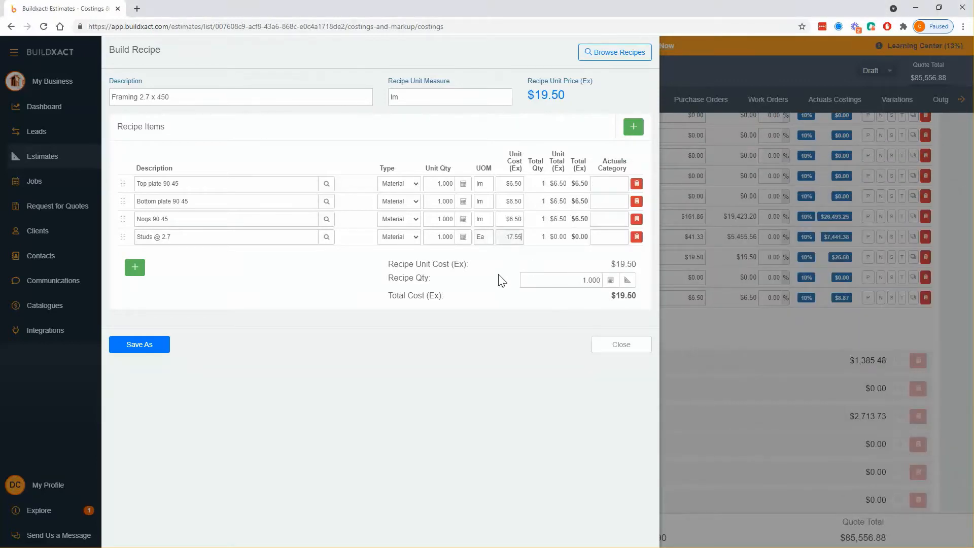
pyautogui.click(499, 275)
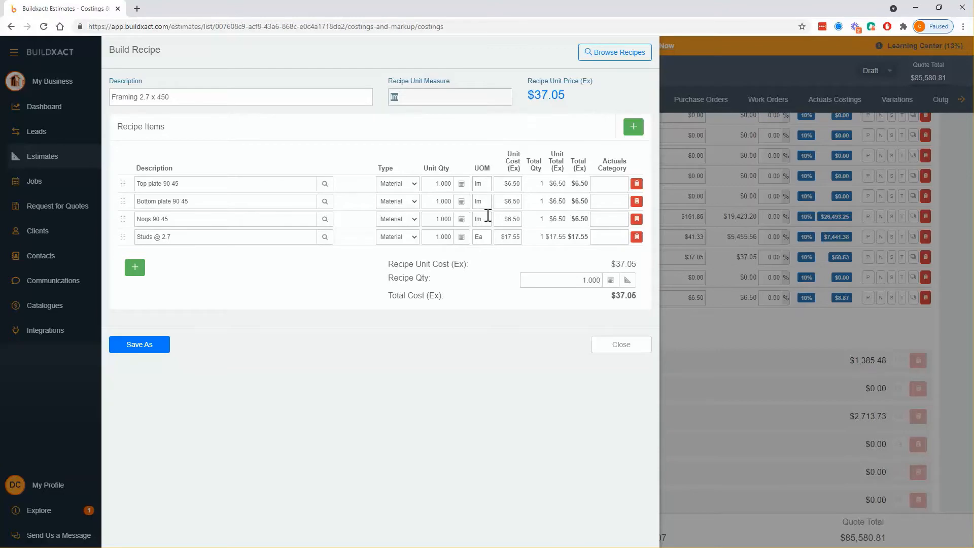
pyautogui.click(444, 218)
pyautogui.moveTo(443, 220); pyautogui.dragTo(456, 225)
pyautogui.click(435, 238)
pyautogui.click(467, 251)
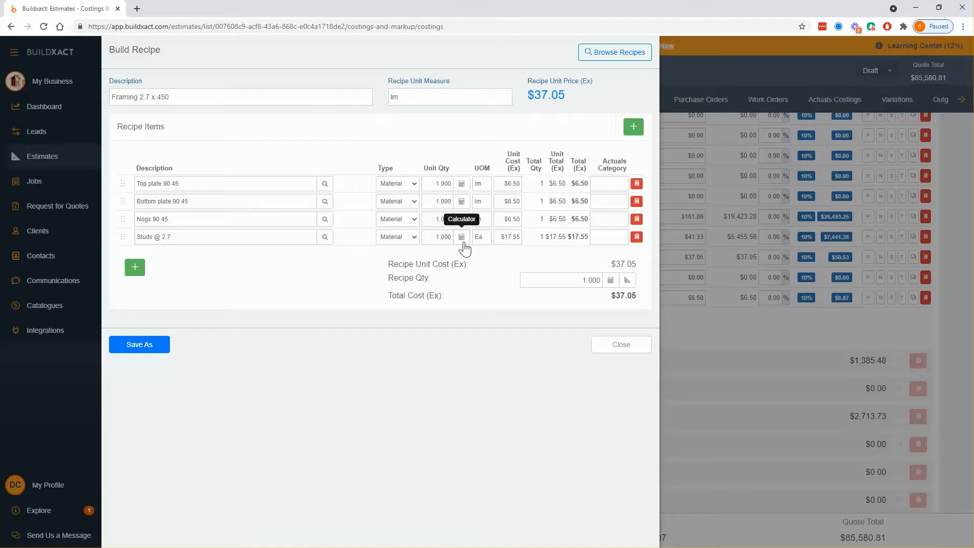
# - Calculate the unit quantity of "Studs @ 2.7" as 1 ÷ .450 in the item's calculator and apply it
pyautogui.click(462, 239)
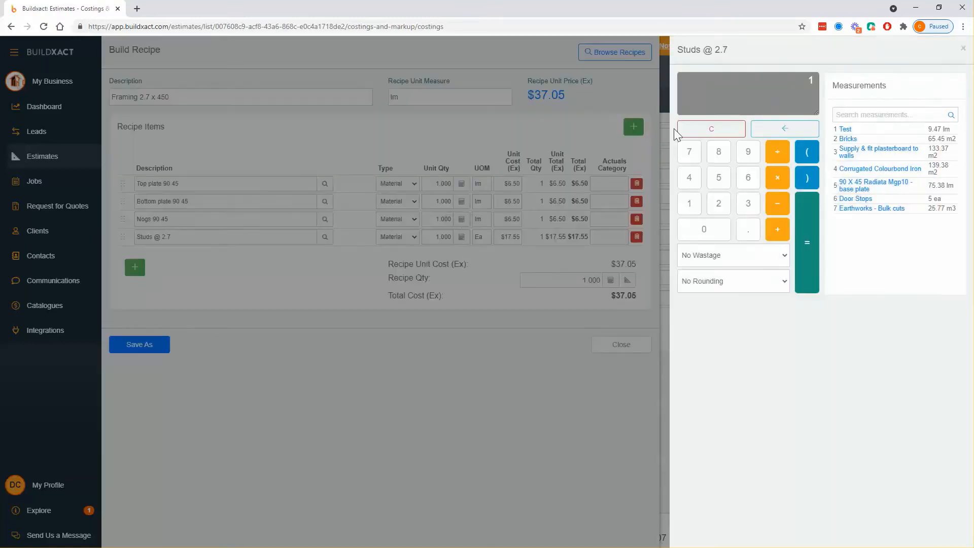
pyautogui.click(779, 154)
pyautogui.click(747, 227)
pyautogui.click(694, 180)
pyautogui.click(713, 189)
pyautogui.click(702, 230)
pyautogui.write('50')
pyautogui.press('BackSpace')
pyautogui.press('BackSpace')
pyautogui.write('80')
pyautogui.press('BackSpace')
pyautogui.press('BackSpace')
pyautogui.click(809, 231)
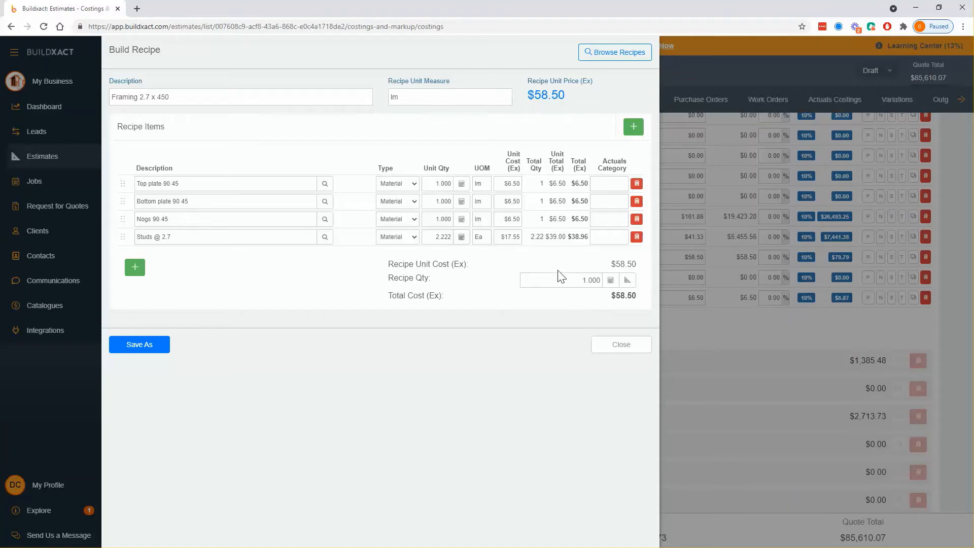
# - Open the floor plan take-off for the recipe quantity and set up the polygon shape with a yellow drawing colour
pyautogui.click(627, 280)
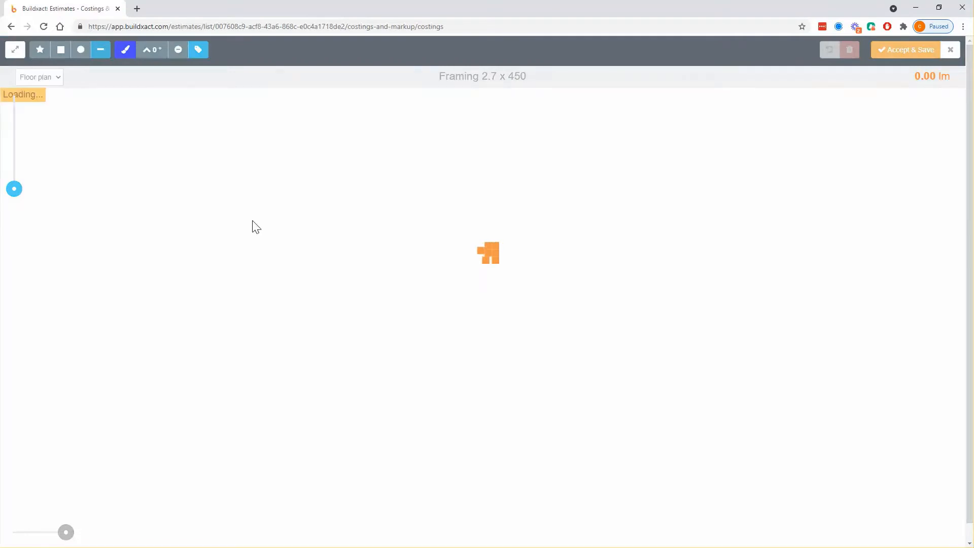
pyautogui.moveTo(14, 192); pyautogui.dragTo(14, 165)
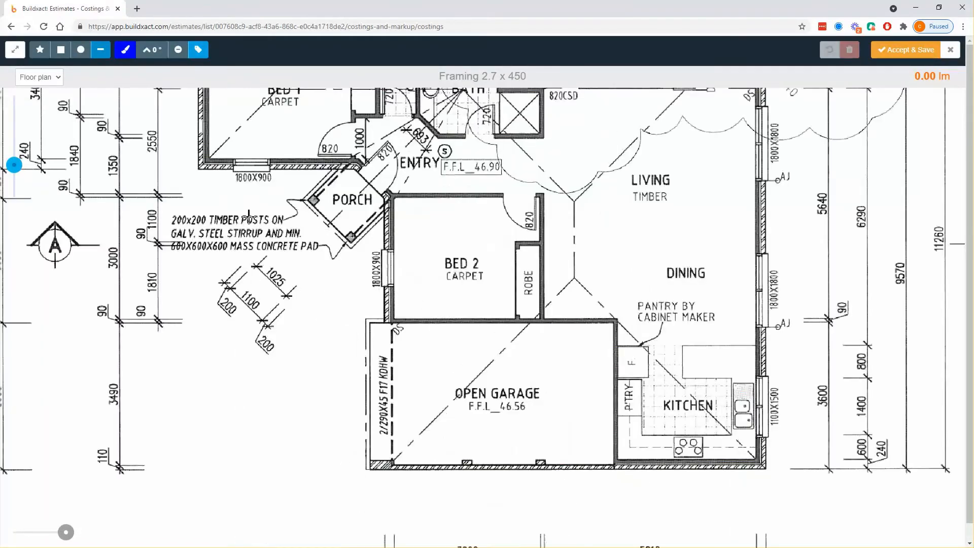
pyautogui.moveTo(248, 213); pyautogui.dragTo(299, 302)
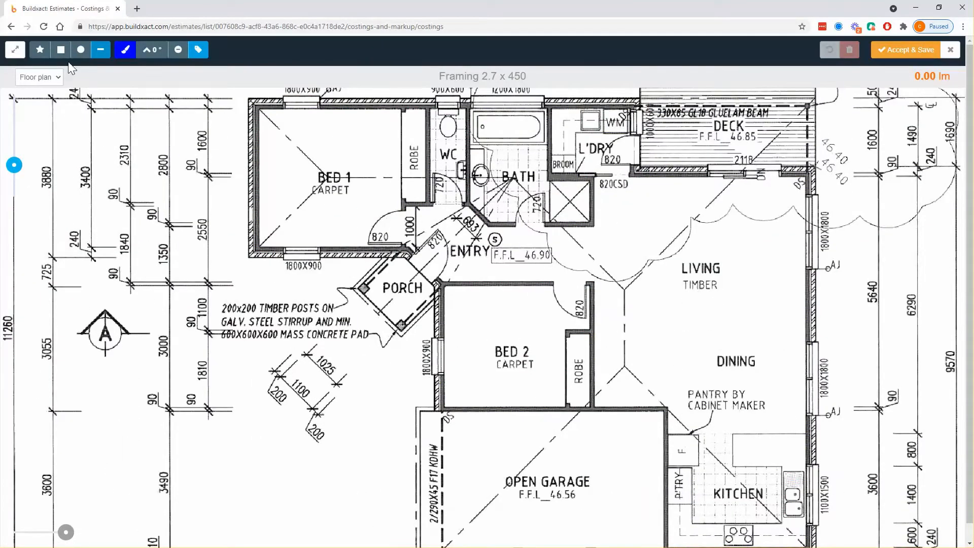
pyautogui.click(41, 49)
pyautogui.click(125, 49)
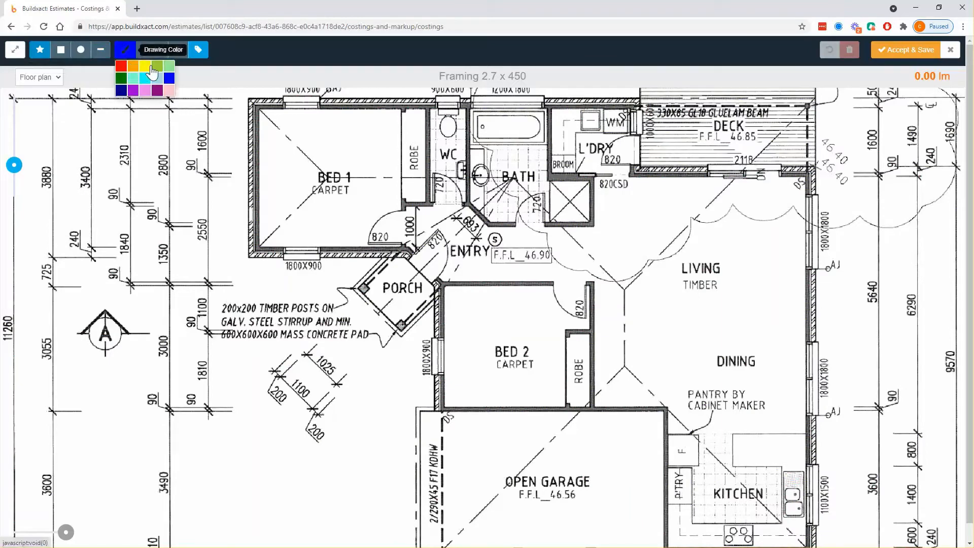
pyautogui.click(147, 66)
# - Trace the outer walls from Bed 1's upper outside corner past the bath, laundry and deck down to the kitchen's outer corner
pyautogui.moveTo(254, 106); pyautogui.dragTo(248, 165)
pyautogui.click(247, 162)
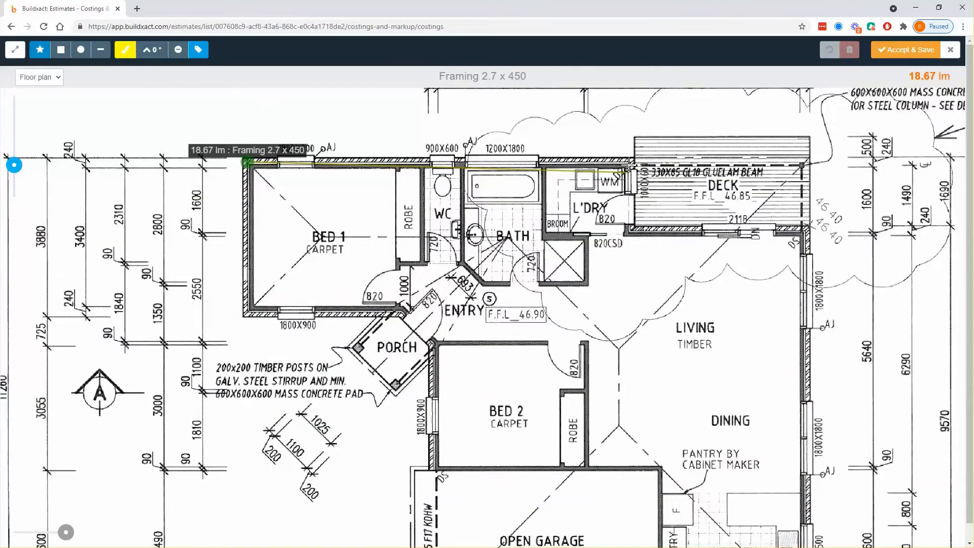
pyautogui.click(629, 165)
pyautogui.click(629, 228)
pyautogui.click(808, 228)
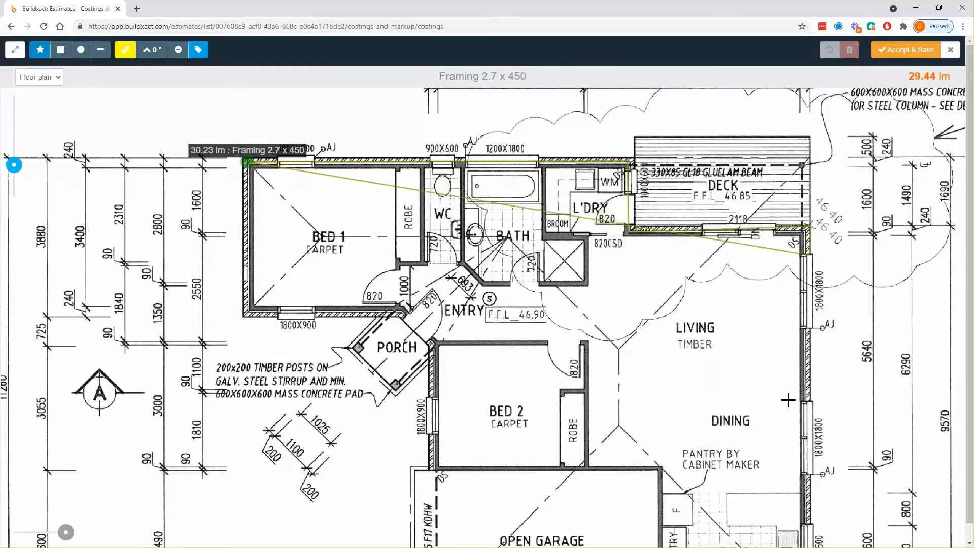
pyautogui.moveTo(788, 400); pyautogui.dragTo(721, 202)
pyautogui.click(739, 414)
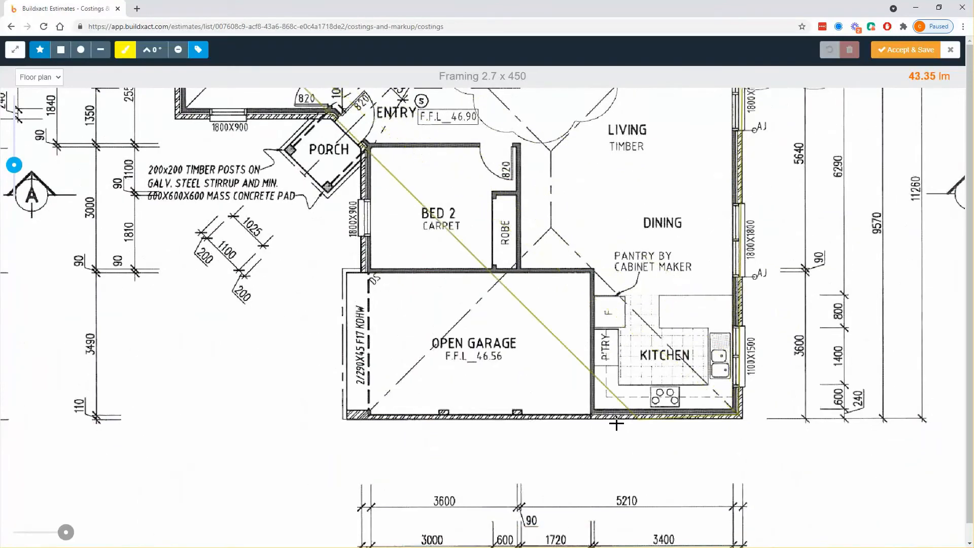
# - Continue the outline around the garage, Bed 2, the porch entry and Bed 1, closing the perimeter at about 49.22 lm
pyautogui.click(588, 415)
pyautogui.click(591, 272)
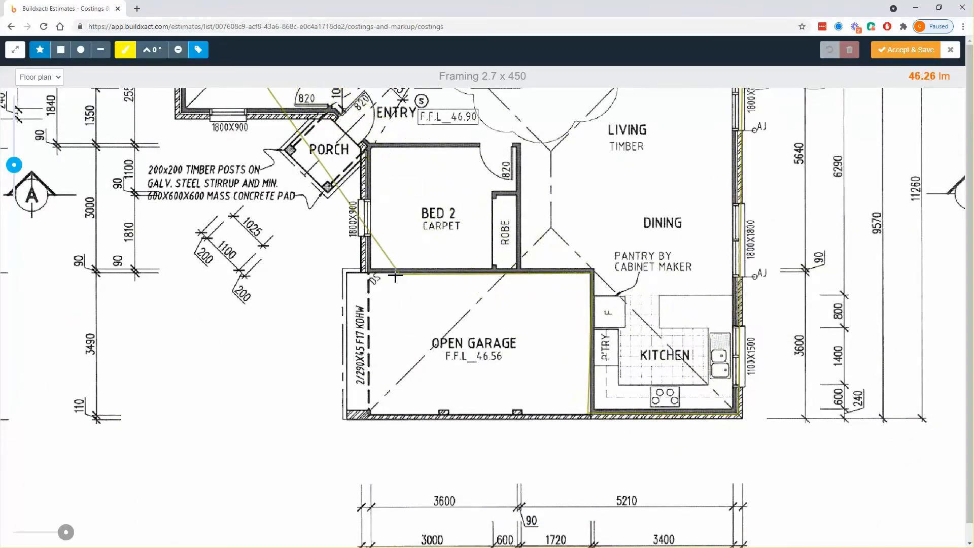
pyautogui.click(369, 271)
pyautogui.moveTo(369, 183); pyautogui.dragTo(379, 290)
pyautogui.click(379, 250)
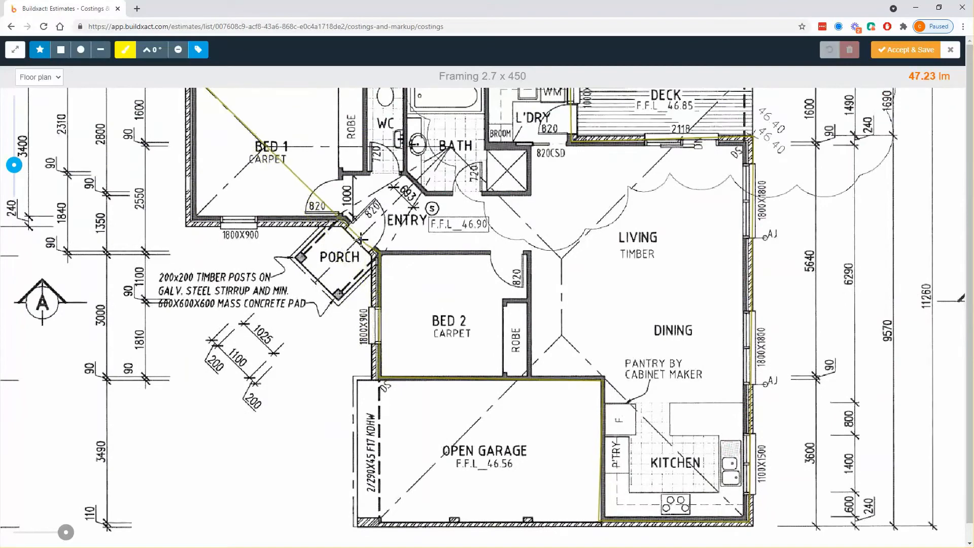
pyautogui.click(346, 219)
pyautogui.click(194, 215)
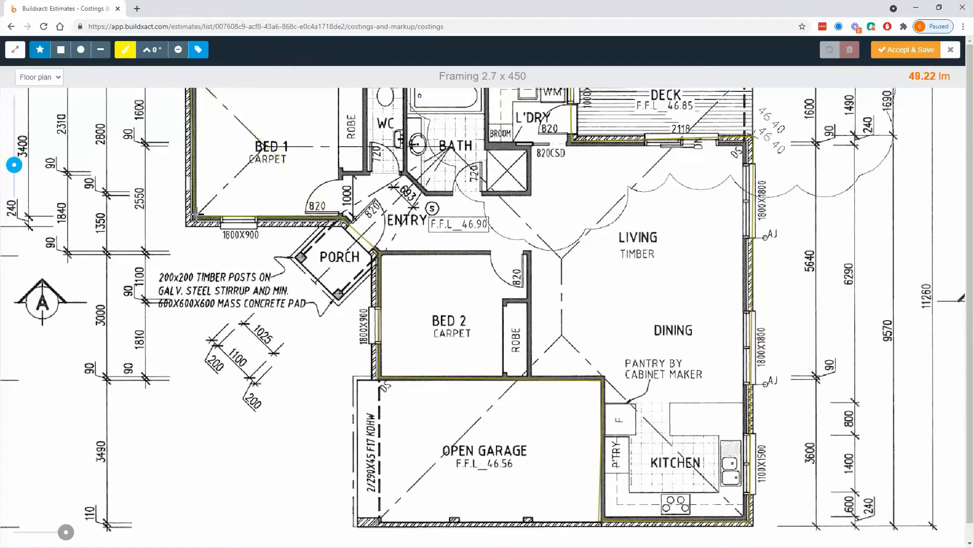
pyautogui.moveTo(213, 170); pyautogui.dragTo(239, 329)
pyautogui.doubleClick(217, 234)
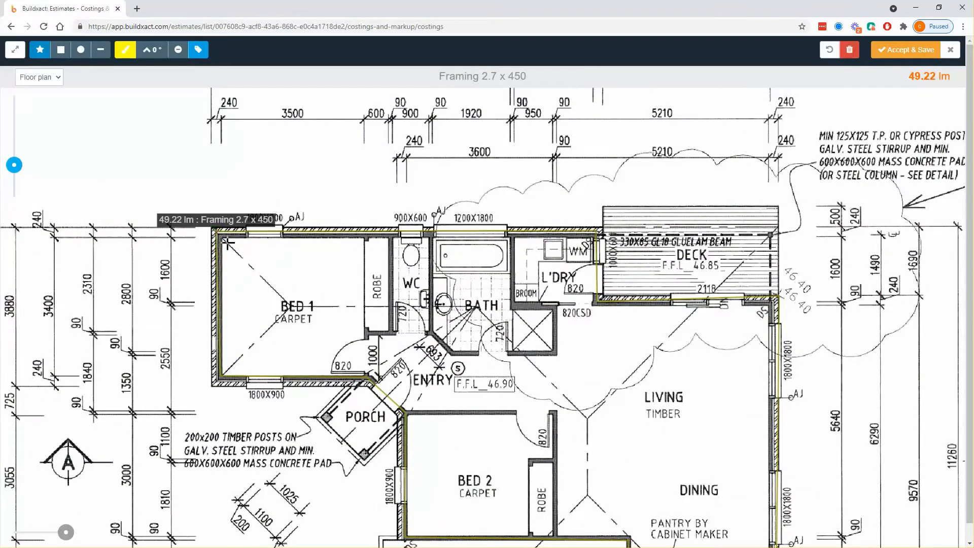
# - Measure the internal walls around Bed 1's robe with straight lines of about 3.3, 0.73 and 2.43 lm
pyautogui.moveTo(347, 294); pyautogui.dragTo(396, 220)
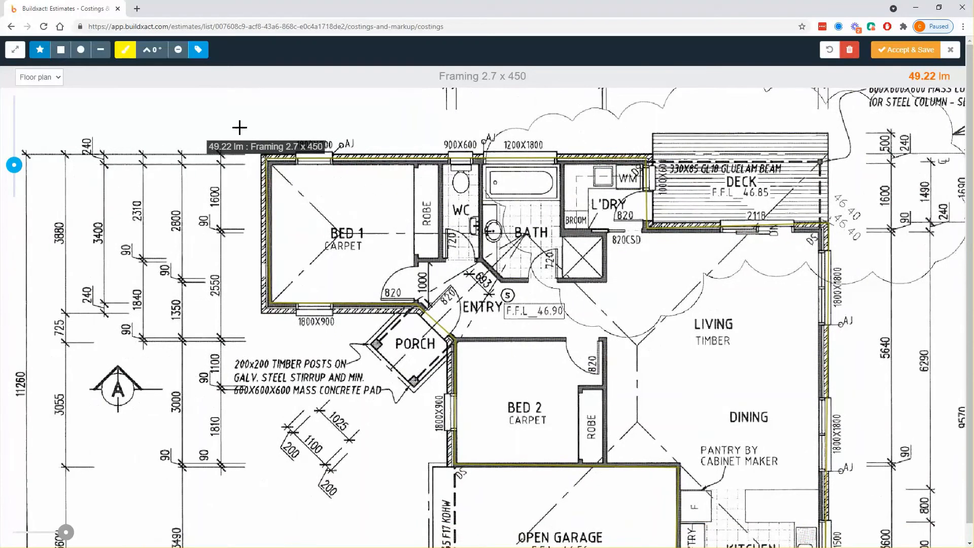
pyautogui.click(100, 49)
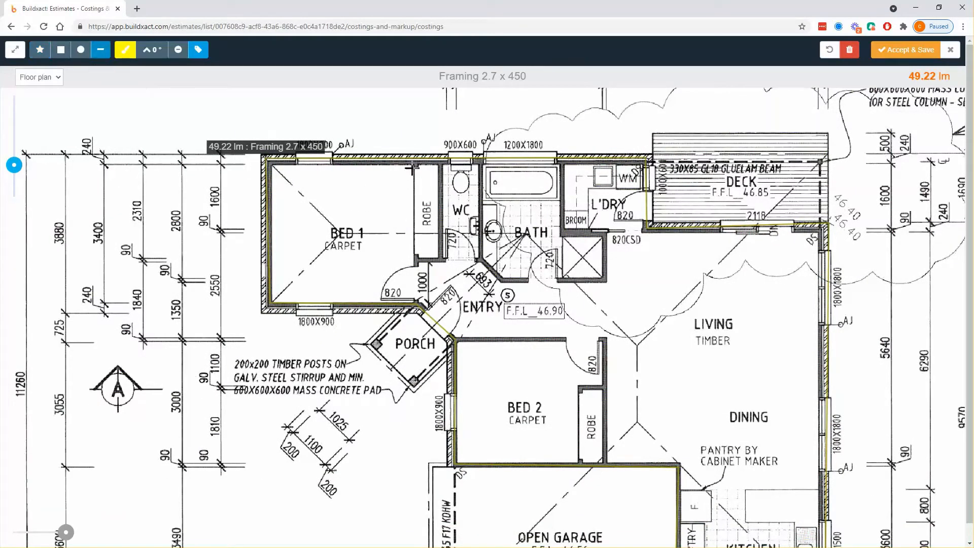
pyautogui.moveTo(415, 301); pyautogui.dragTo(414, 166)
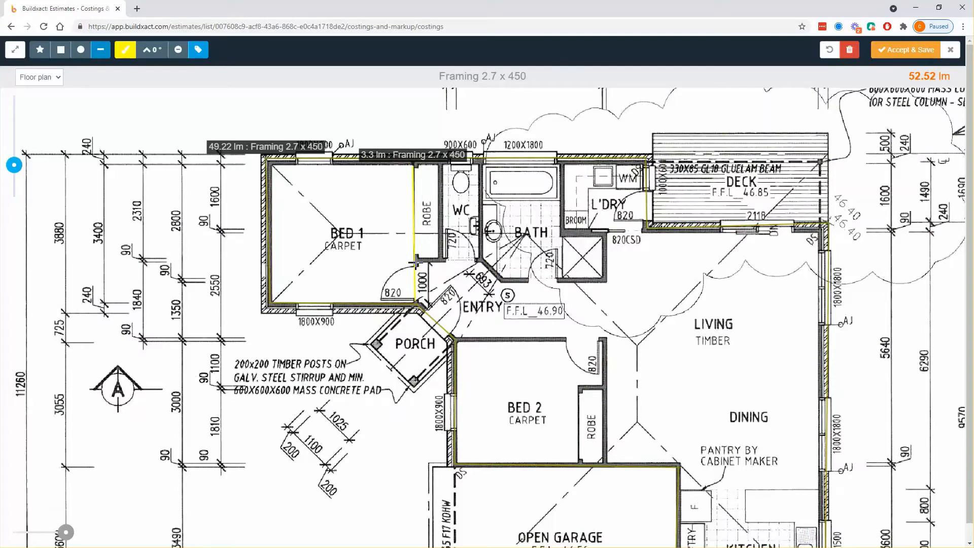
pyautogui.moveTo(415, 262)
pyautogui.mouseDown()
pyautogui.moveTo(446, 262)
pyautogui.moveTo(440, 161)
pyautogui.mouseUp()
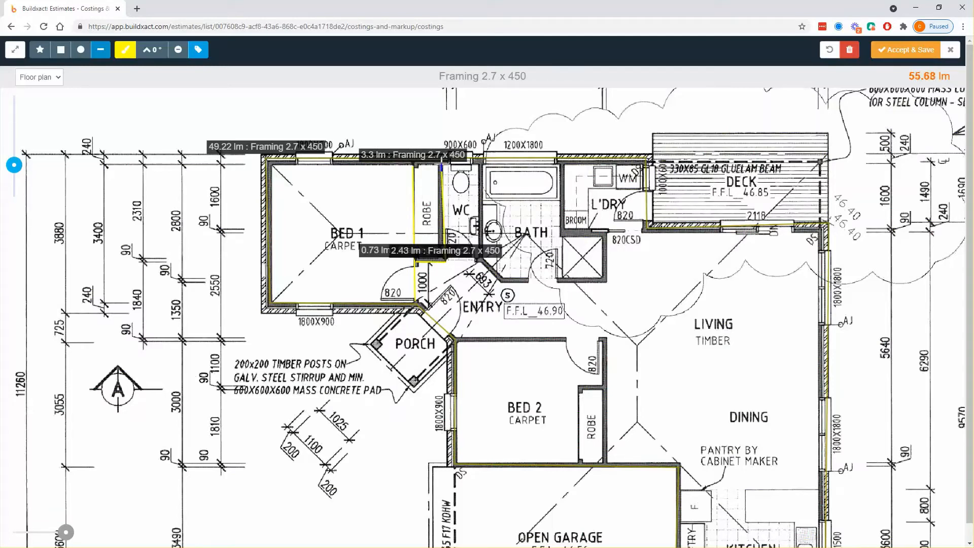
# - Hide the measurement labels and measure the internal walls of the WC, bath, shower and laundry with straight lines
pyautogui.click(199, 50)
pyautogui.moveTo(446, 261); pyautogui.dragTo(480, 260)
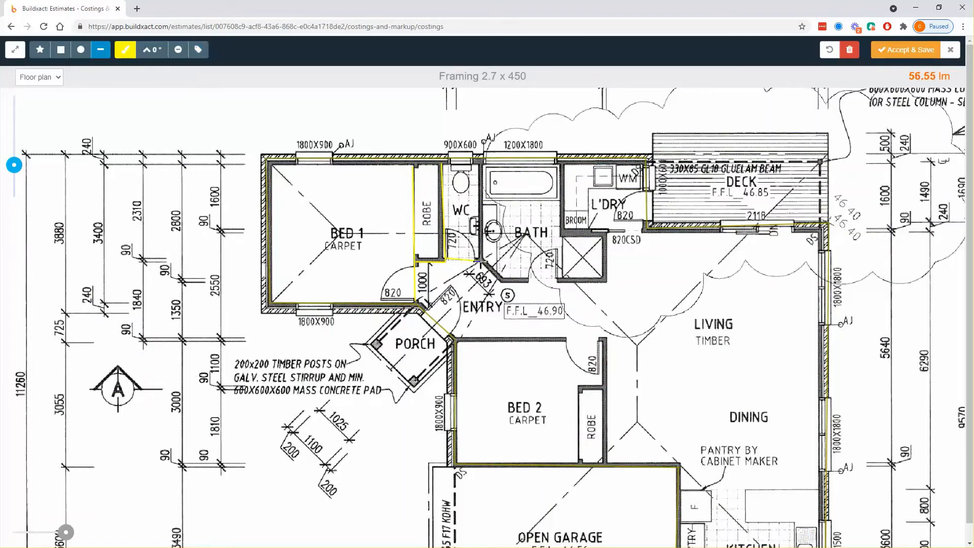
pyautogui.moveTo(478, 162)
pyautogui.mouseDown()
pyautogui.moveTo(478, 260)
pyautogui.moveTo(503, 285)
pyautogui.moveTo(600, 283)
pyautogui.moveTo(600, 234)
pyautogui.mouseUp()
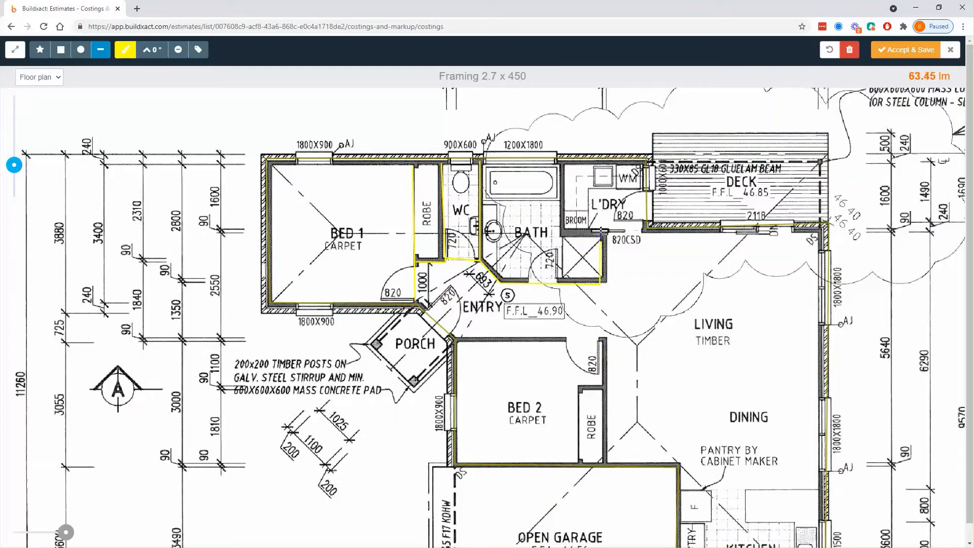
pyautogui.moveTo(561, 161); pyautogui.dragTo(565, 230)
pyautogui.moveTo(565, 230)
pyautogui.mouseDown()
pyautogui.moveTo(639, 235)
pyautogui.moveTo(644, 225)
pyautogui.mouseUp()
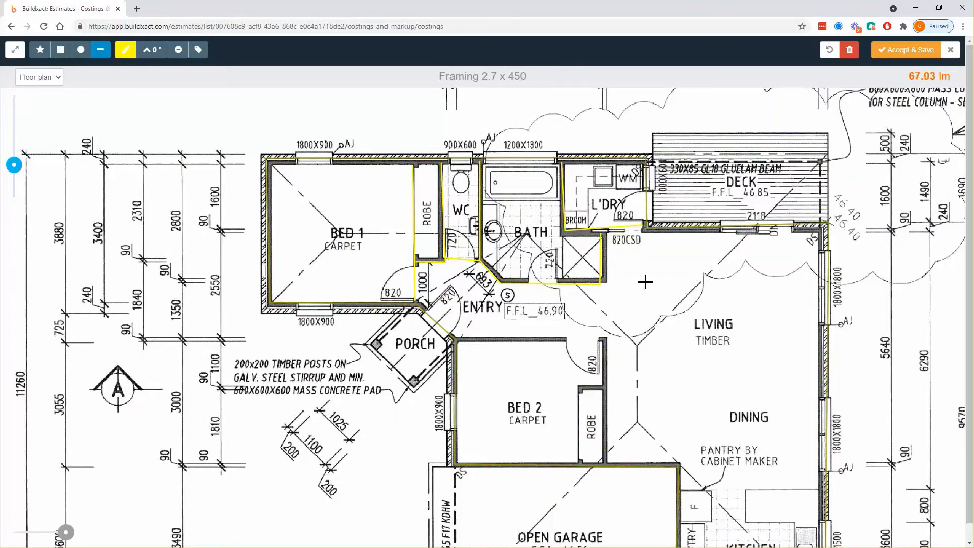
# - Measure the internal walls of Bed 2 and its robe, and accept and save the take-off as the recipe quantity
pyautogui.moveTo(644, 281); pyautogui.dragTo(626, 164)
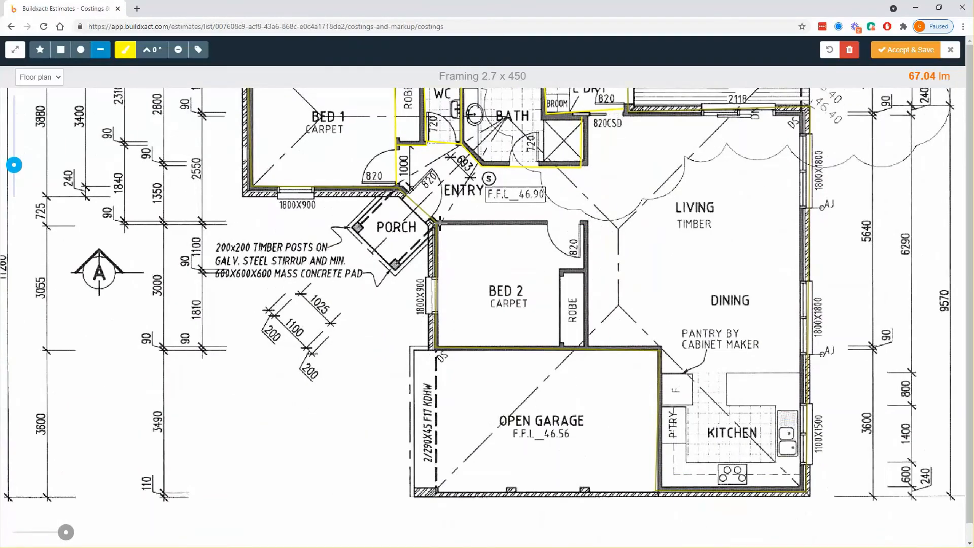
pyautogui.moveTo(436, 222)
pyautogui.mouseDown()
pyautogui.moveTo(588, 220)
pyautogui.moveTo(593, 348)
pyautogui.mouseUp()
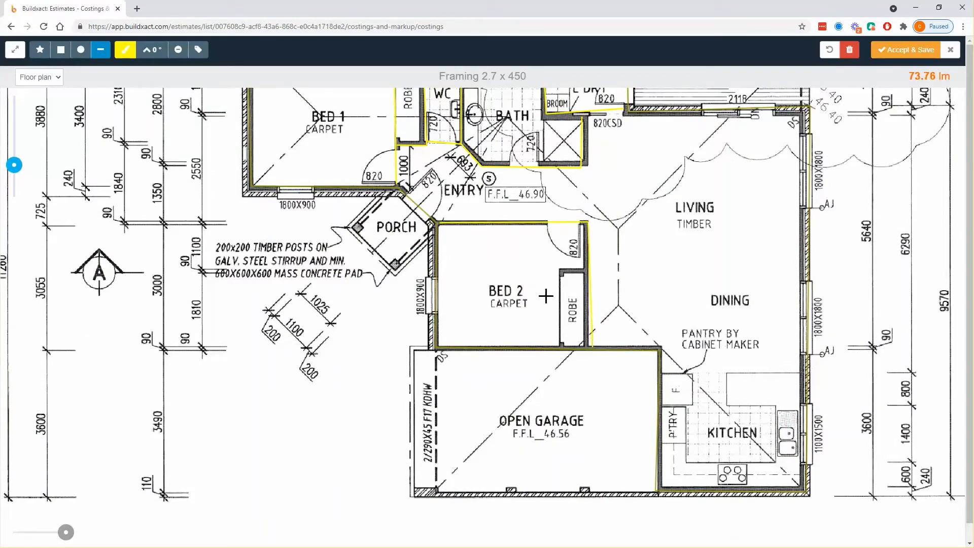
pyautogui.moveTo(582, 271)
pyautogui.mouseDown()
pyautogui.moveTo(561, 267)
pyautogui.moveTo(560, 355)
pyautogui.mouseUp()
pyautogui.moveTo(604, 286); pyautogui.dragTo(647, 386)
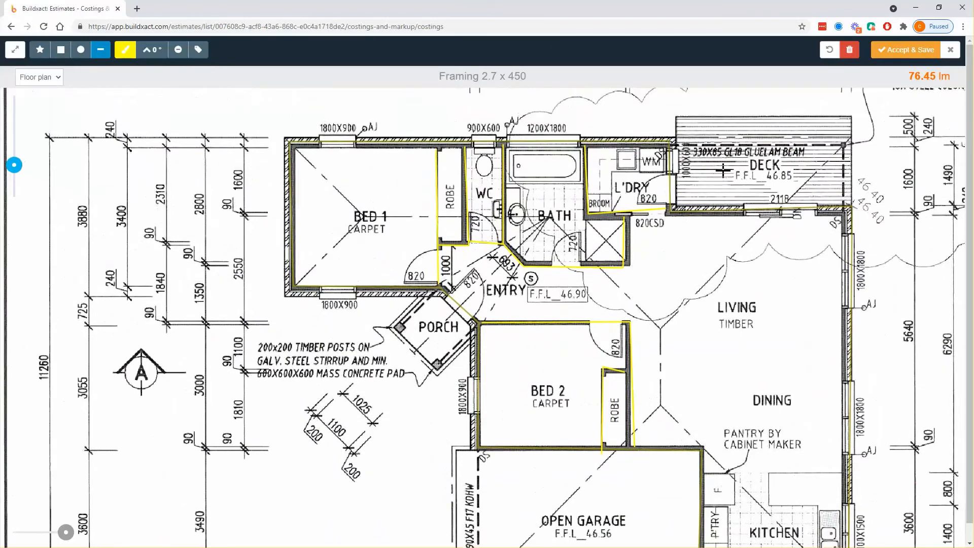
pyautogui.click(888, 57)
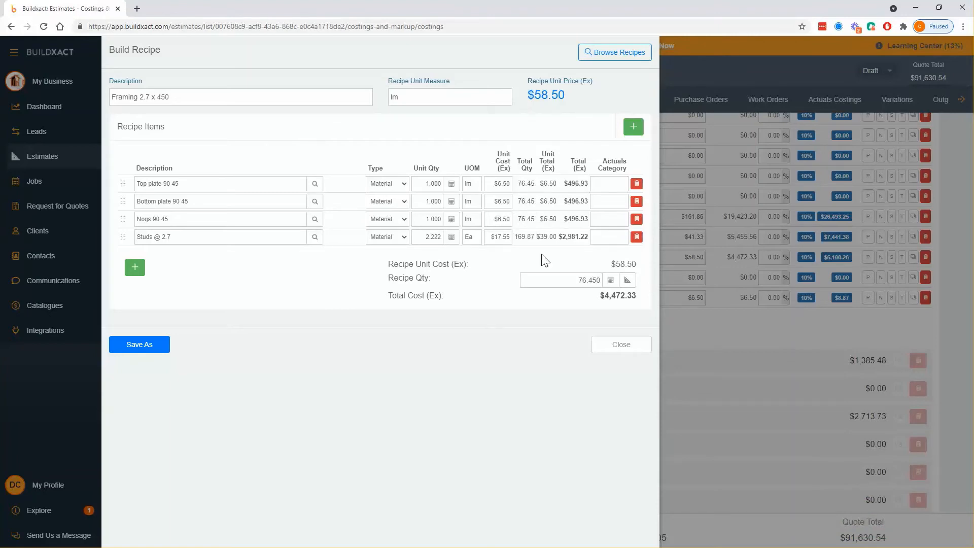
# - Close the framing recipe and open the recipe builder for the "Junctions and jambs" item
pyautogui.moveTo(529, 90); pyautogui.dragTo(573, 106)
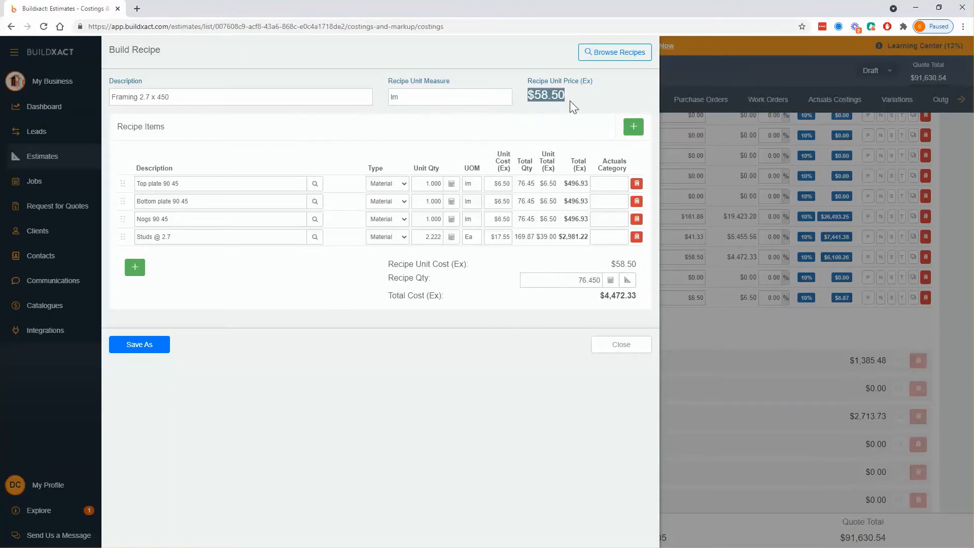
pyautogui.click(612, 348)
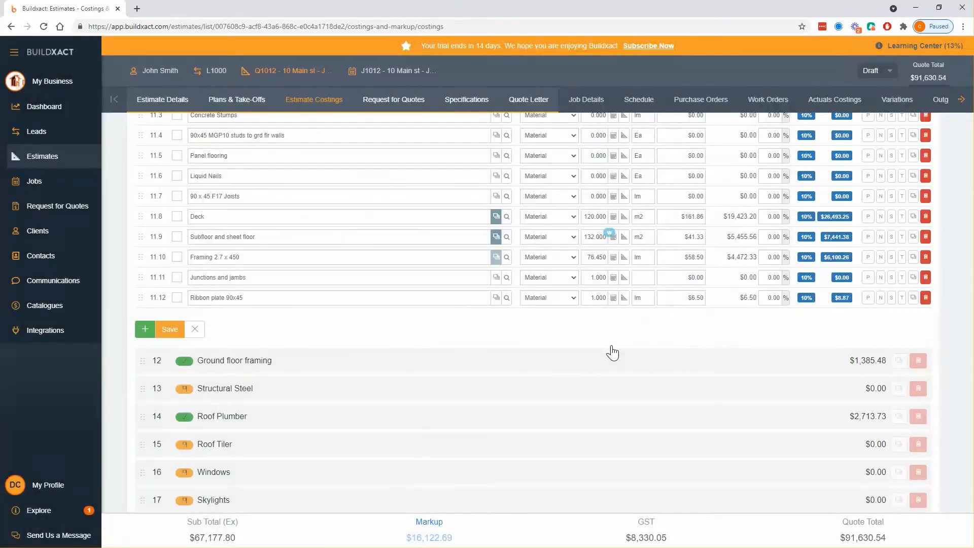
pyautogui.click(496, 279)
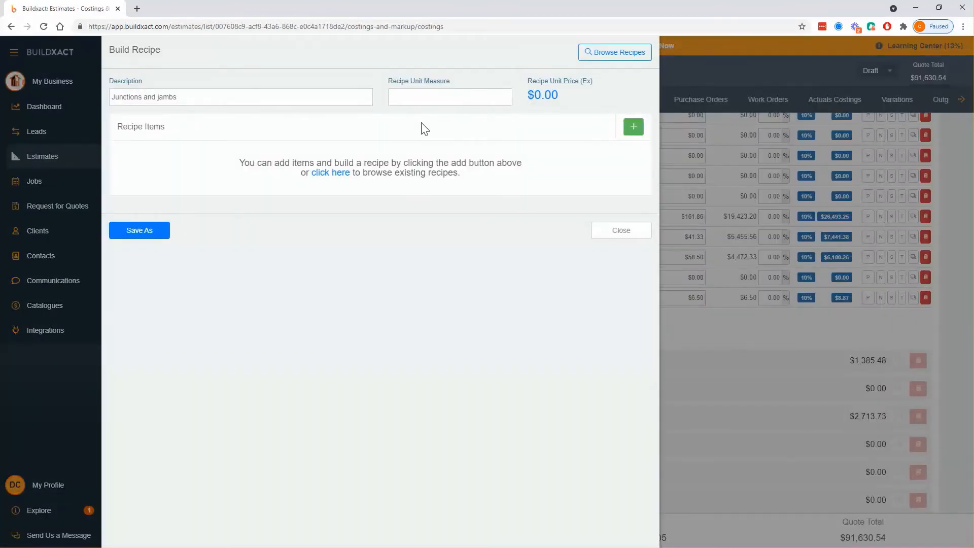
pyautogui.click(604, 235)
pyautogui.moveTo(301, 258); pyautogui.dragTo(187, 262)
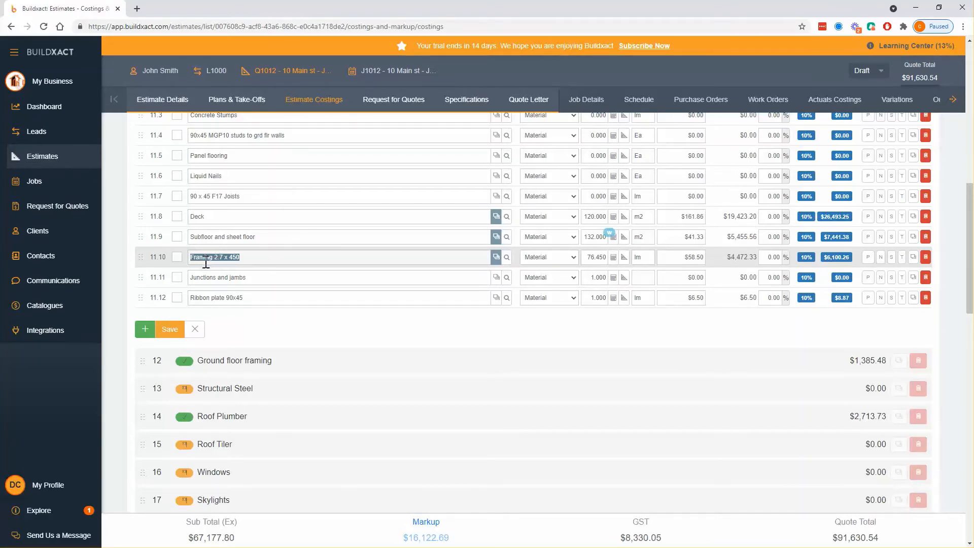
pyautogui.click(252, 279)
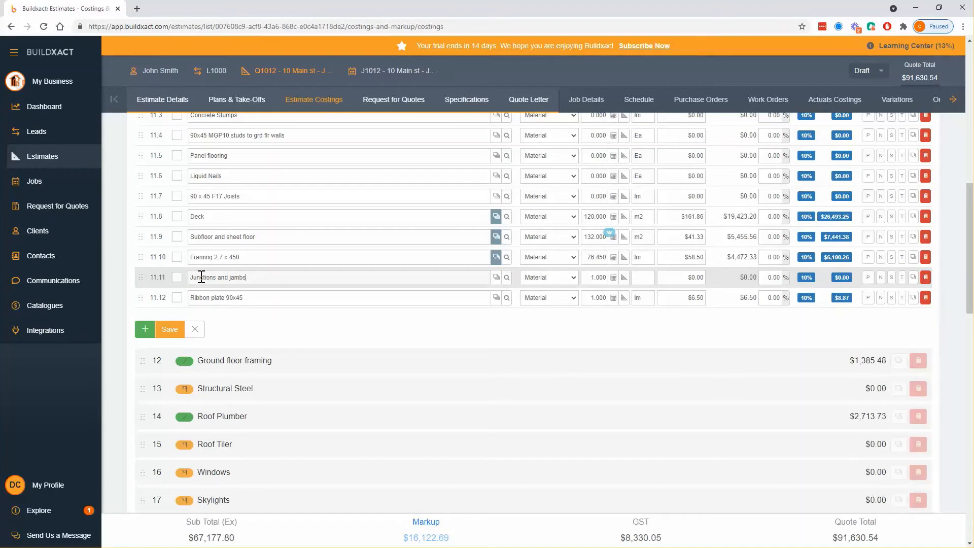
pyautogui.click(495, 277)
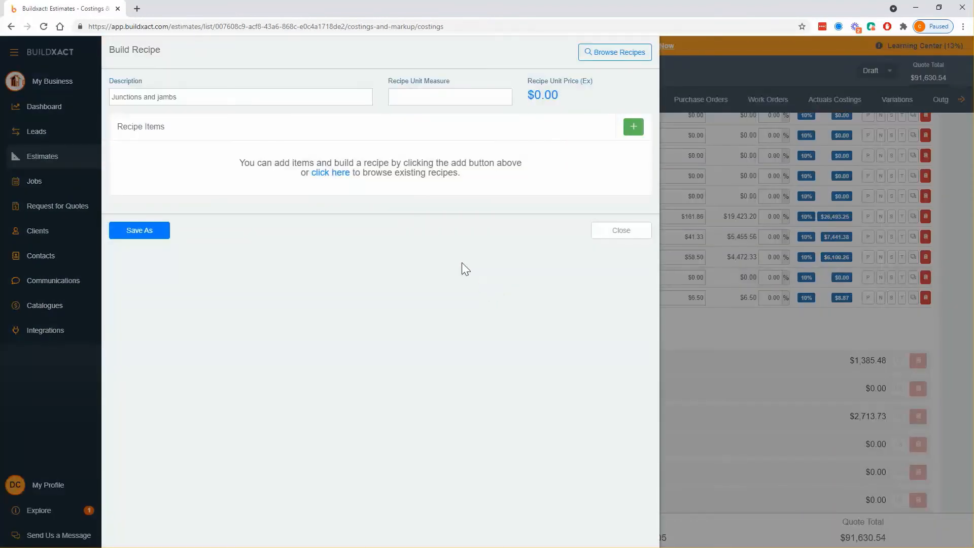
# - Set the unit measure of the "Junctions and jambs" recipe to Ea
pyautogui.click(442, 96)
pyautogui.write('ea')
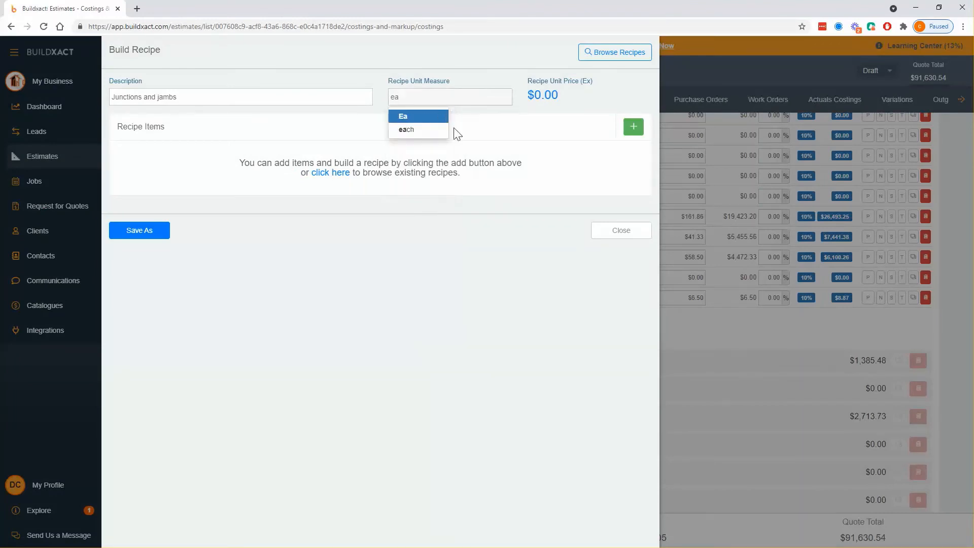
pyautogui.click(410, 117)
# - Add a "Studs @ 2.7" item to the recipe with a unit quantity of 2 and a unit cost of 17.50
pyautogui.click(632, 130)
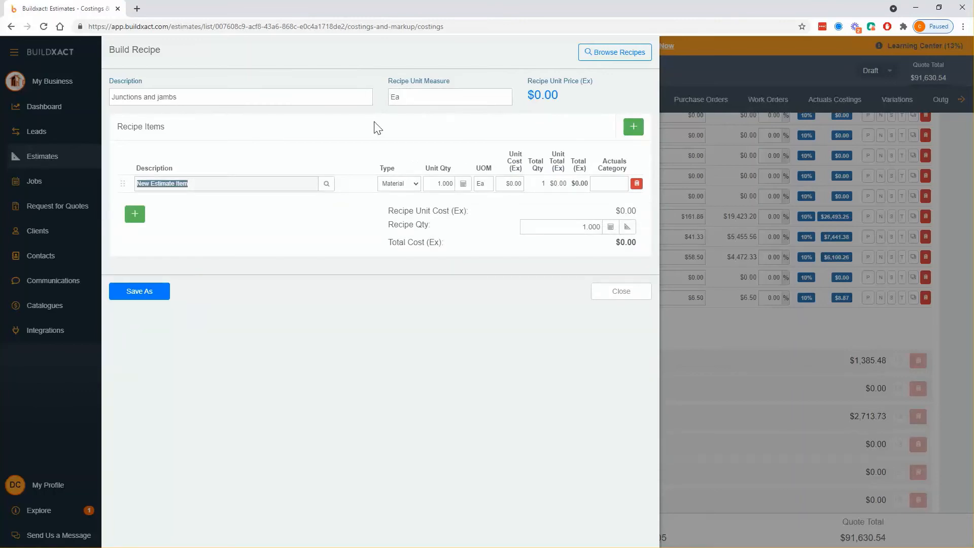
pyautogui.write('Studs @ 2.7')
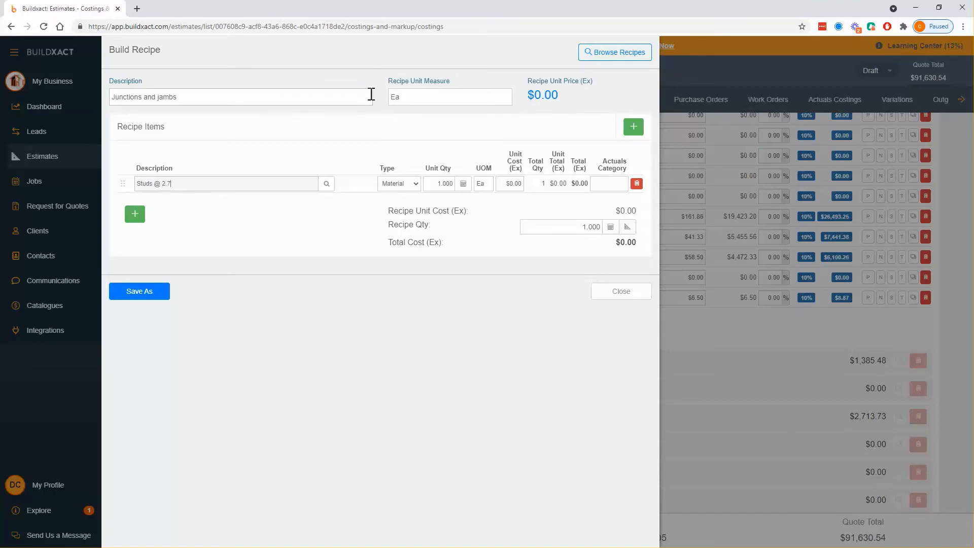
pyautogui.click(448, 184)
pyautogui.click(508, 183)
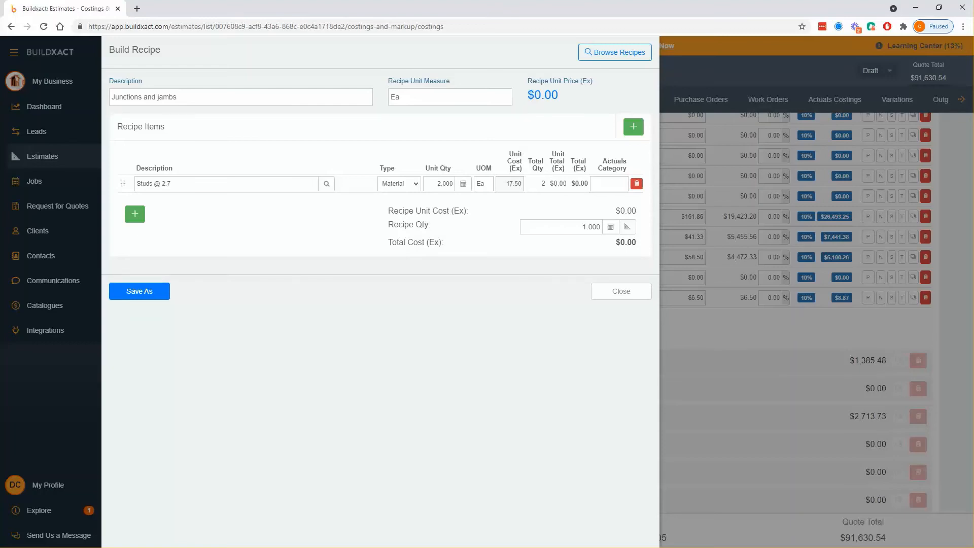
pyautogui.click(517, 186)
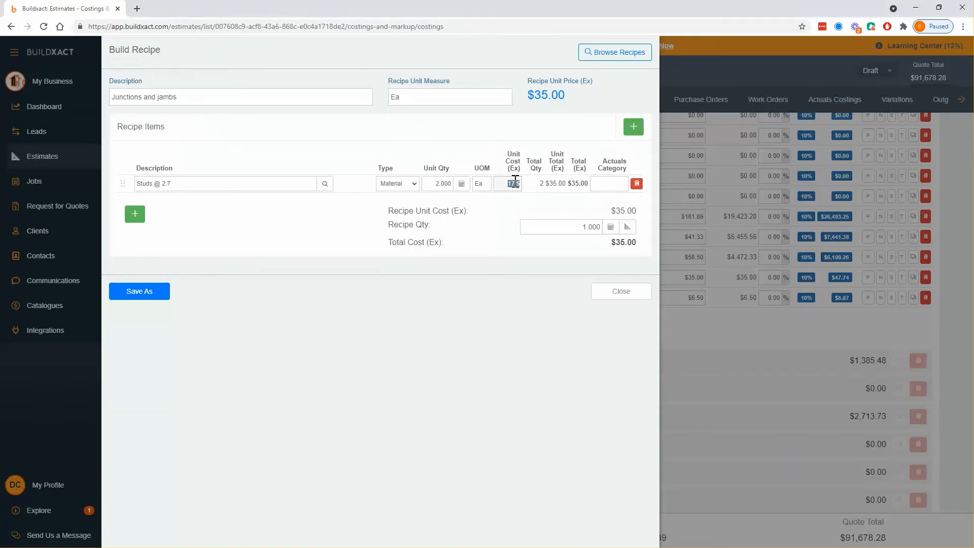
pyautogui.click(503, 208)
# - Start the recipe quantity take-off on the floor plan and mark the junctions at Bed 1's outer corners, doorway and the robe's entry-side corners
pyautogui.click(627, 231)
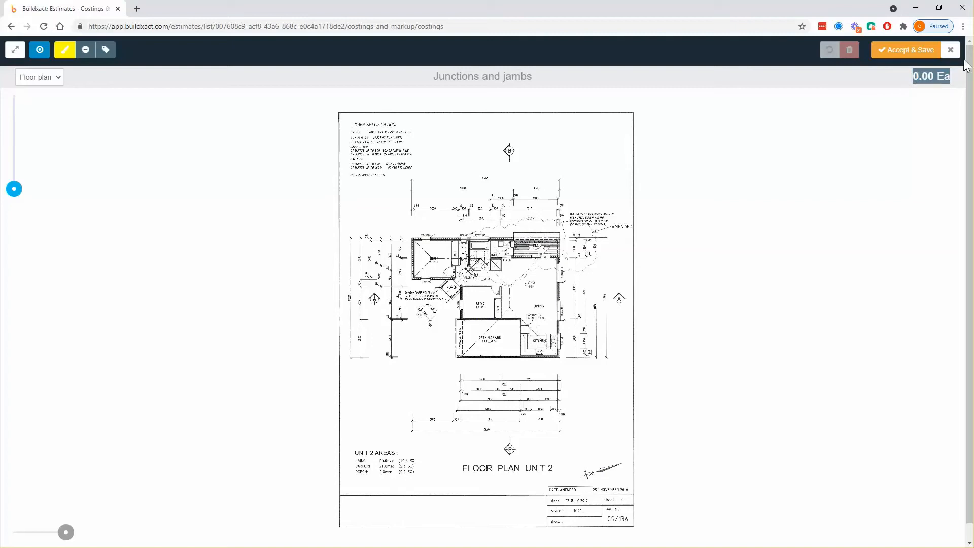
pyautogui.click(950, 50)
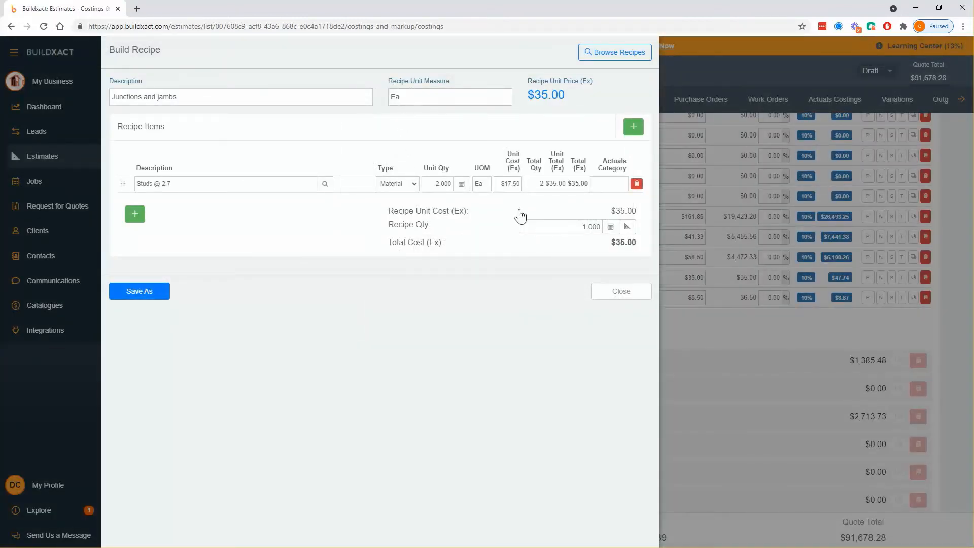
pyautogui.click(629, 228)
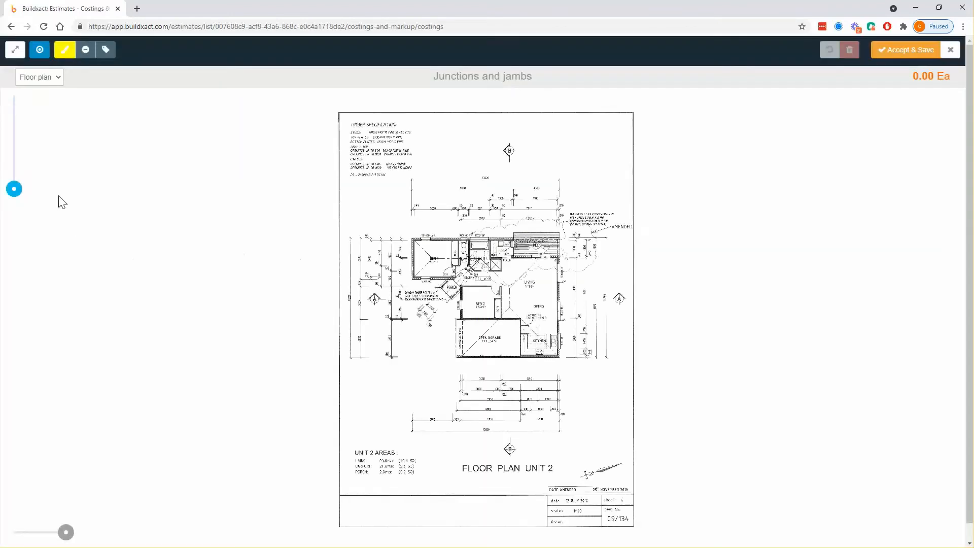
pyautogui.moveTo(13, 187); pyautogui.dragTo(15, 164)
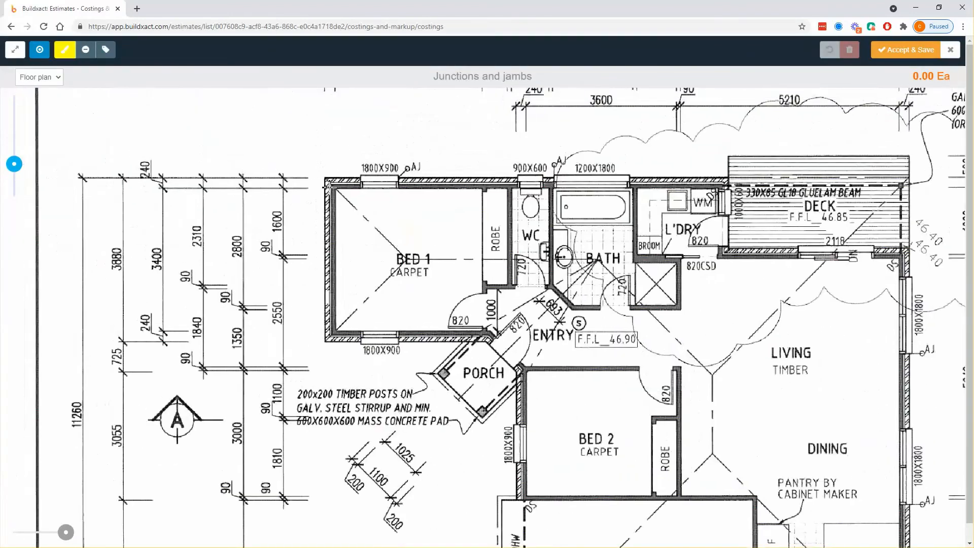
pyautogui.click(329, 187)
pyautogui.click(336, 329)
pyautogui.click(485, 332)
pyautogui.click(483, 288)
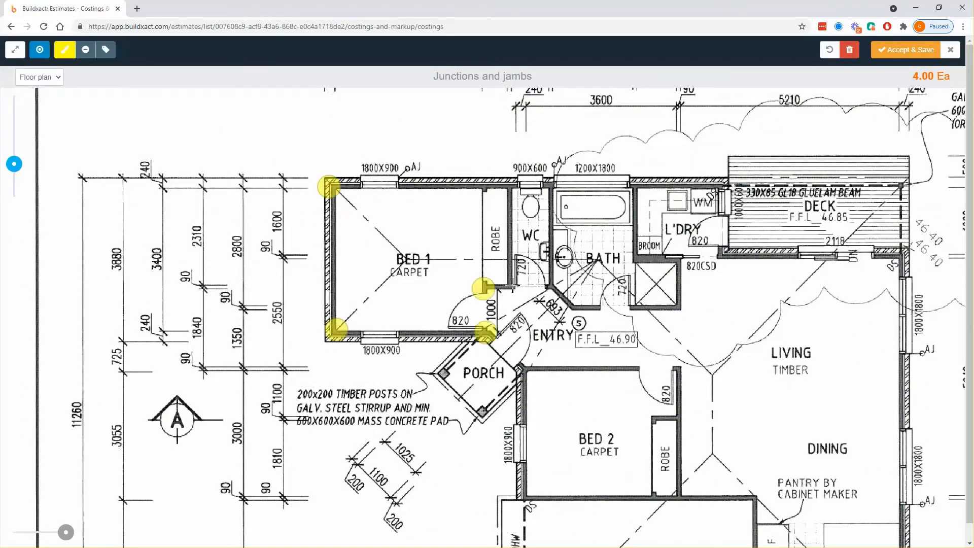
pyautogui.click(512, 286)
pyautogui.click(478, 189)
pyautogui.click(493, 188)
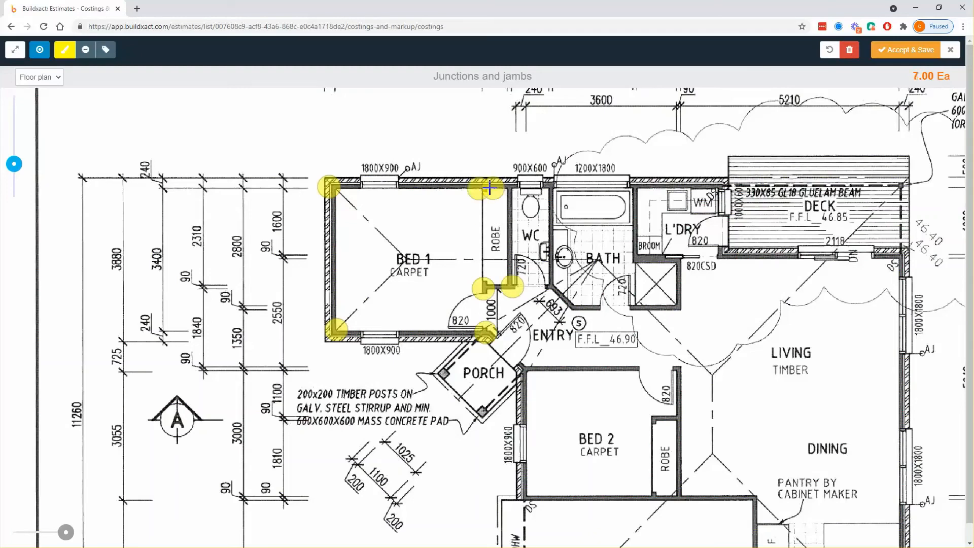
pyautogui.click(822, 53)
pyautogui.click(823, 53)
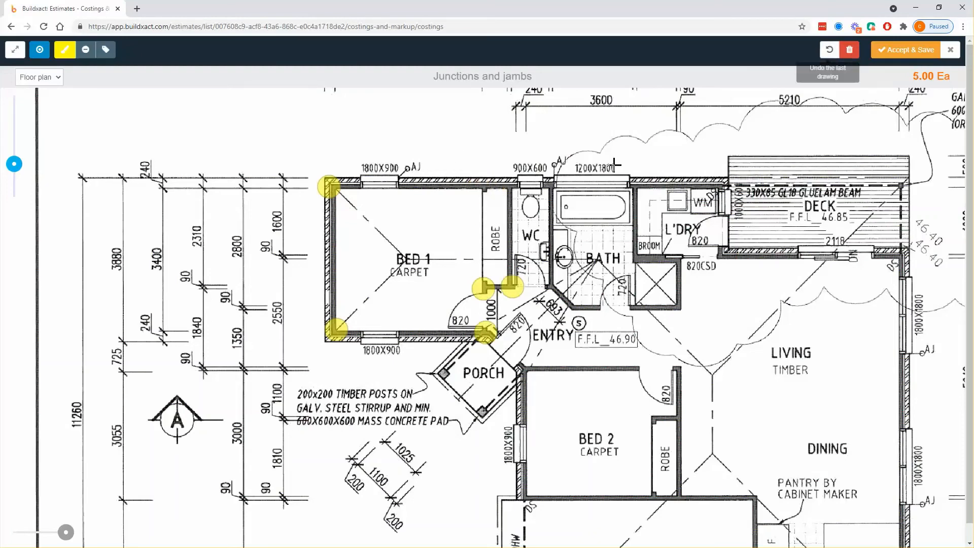
# - Mark the wall junctions where the robe, WC, bath and laundry meet the outer wall, plus the shower and WC inner corners
pyautogui.click(483, 187)
pyautogui.click(517, 184)
pyautogui.click(547, 185)
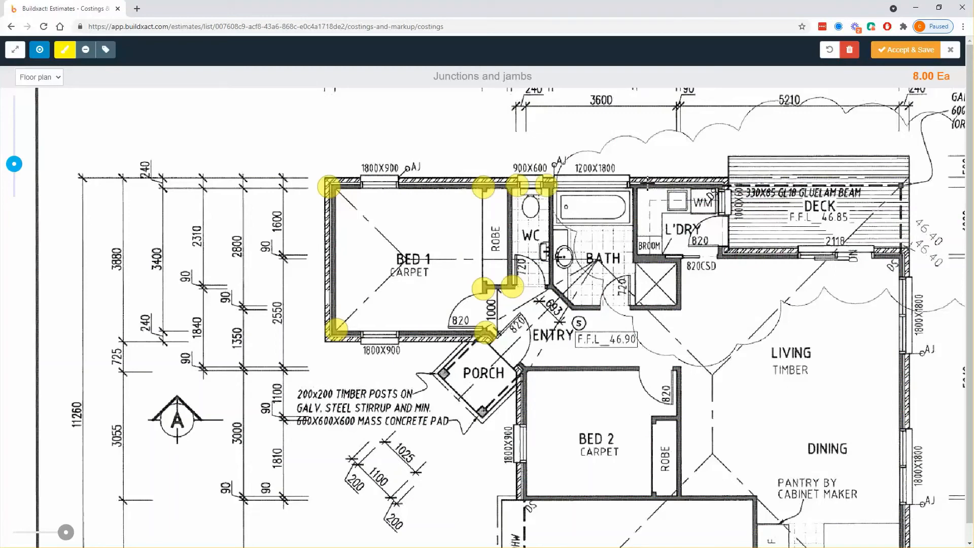
pyautogui.click(647, 181)
pyautogui.click(636, 263)
pyautogui.click(548, 288)
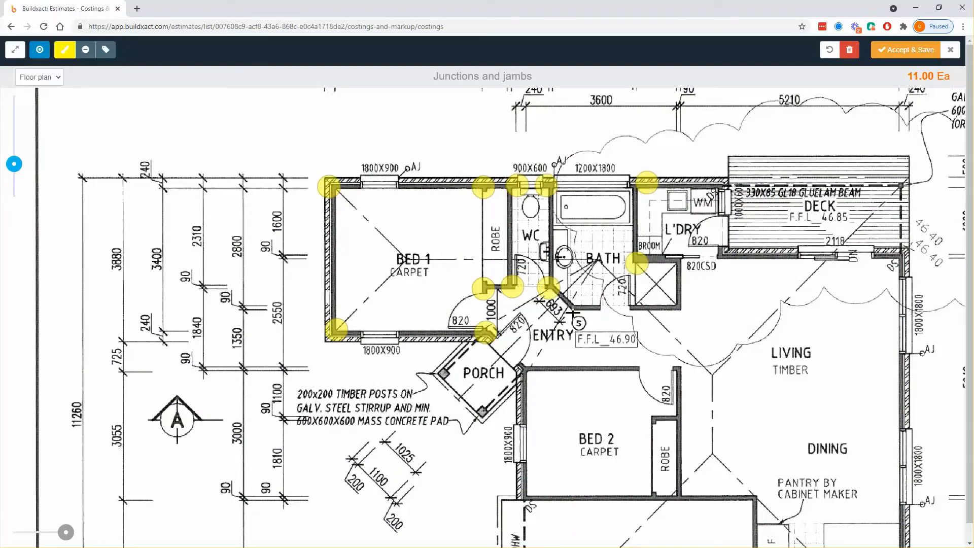
# - Mark the junctions at the angled bath wall, the shower's outer corners, the laundry's deck-side corners and the living room's deck corner
pyautogui.click(573, 311)
pyautogui.click(680, 311)
pyautogui.click(679, 259)
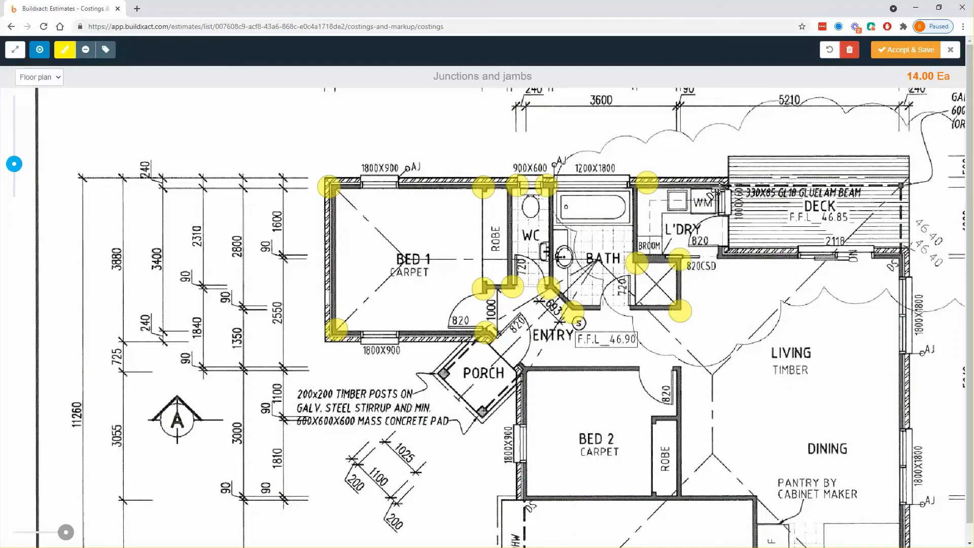
pyautogui.click(719, 186)
pyautogui.click(723, 254)
pyautogui.click(911, 258)
# - Mark the wall junctions around Bed 2, including its entry corner, doorway, robe corners and garage-side corners
pyautogui.click(521, 373)
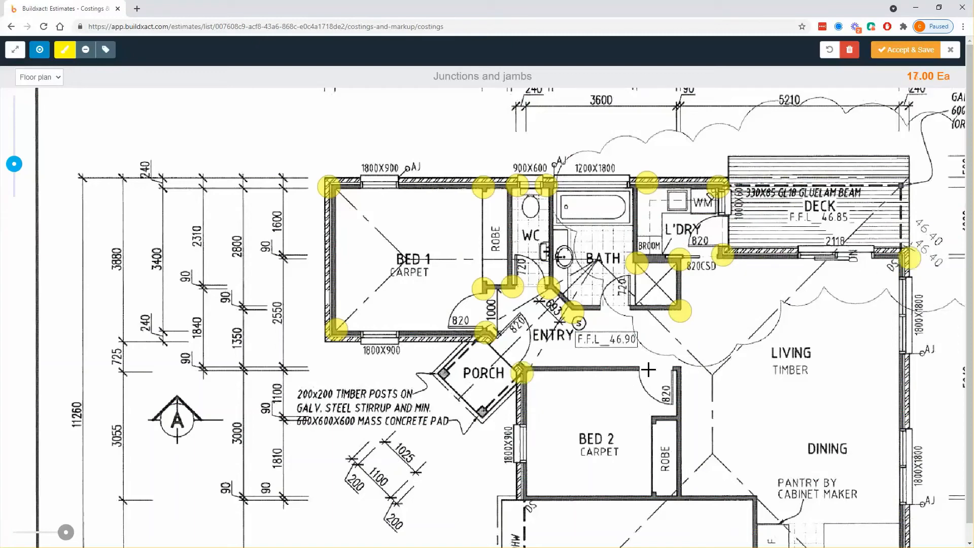
pyautogui.click(676, 371)
pyautogui.click(678, 418)
pyautogui.click(651, 416)
pyautogui.click(684, 494)
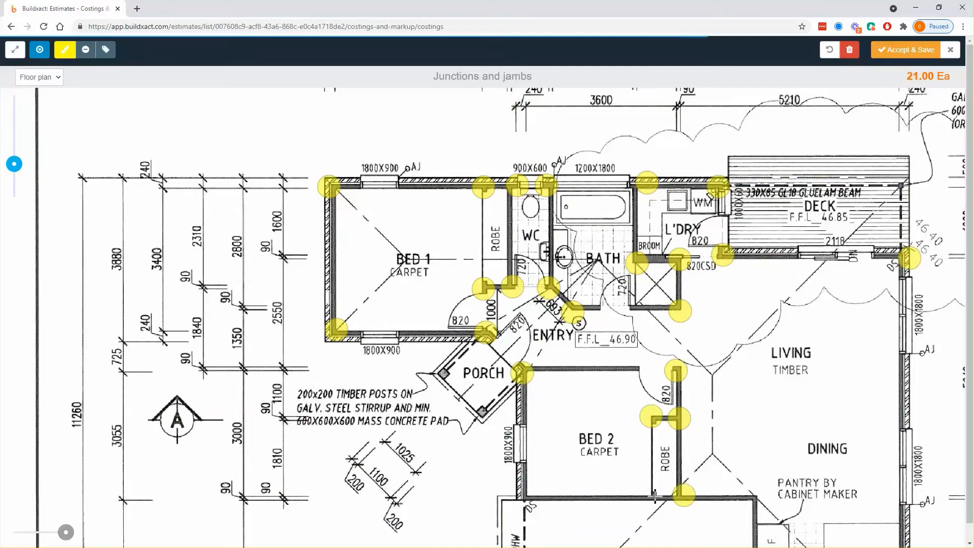
pyautogui.click(648, 493)
pyautogui.click(526, 496)
# - Mark the junctions at the garage's inner corner and both outer corners of the kitchen
pyautogui.moveTo(695, 479); pyautogui.dragTo(480, 344)
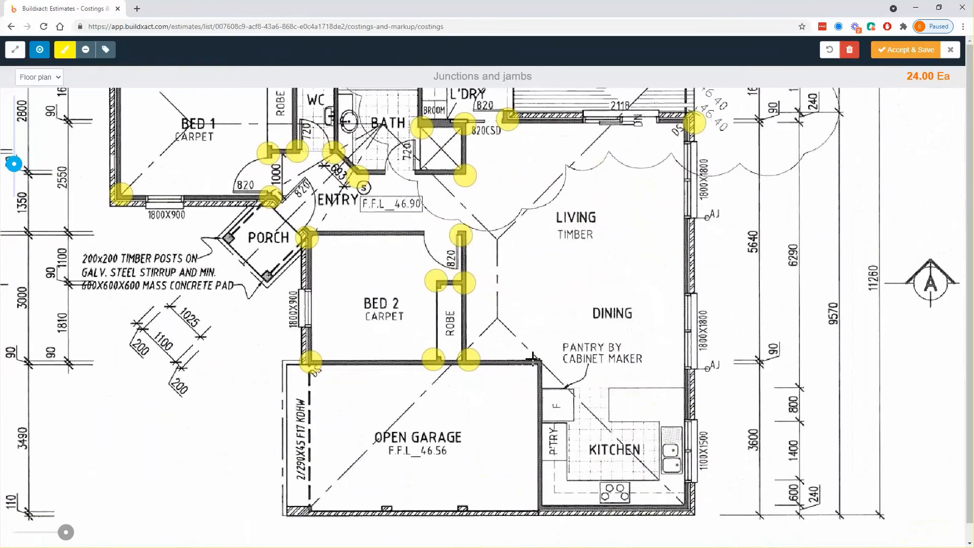
pyautogui.click(533, 358)
pyautogui.click(542, 501)
pyautogui.click(691, 507)
# - Switch the marker colour to orange and mark the two Bed 1 windows, the bath window and the WC window
pyautogui.moveTo(647, 256); pyautogui.dragTo(798, 385)
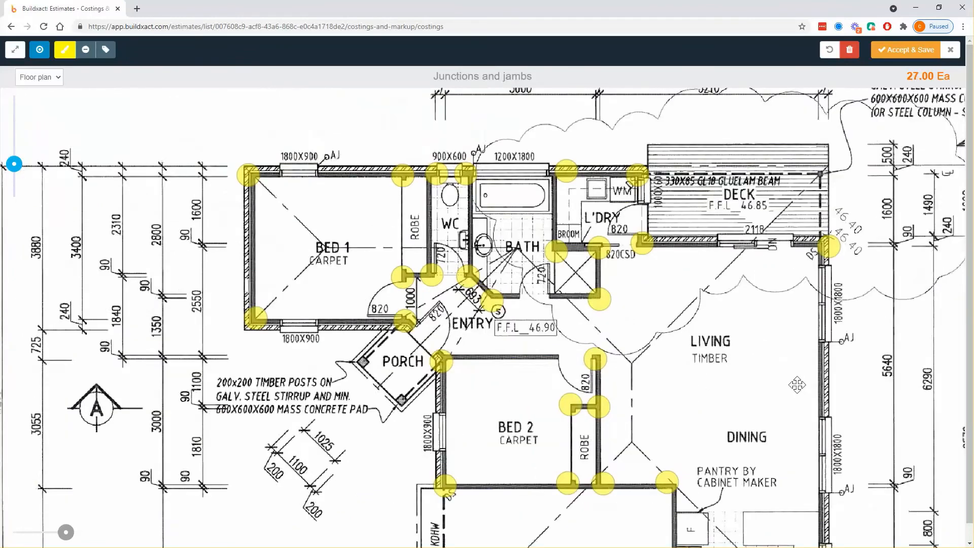
pyautogui.moveTo(682, 387); pyautogui.dragTo(778, 347)
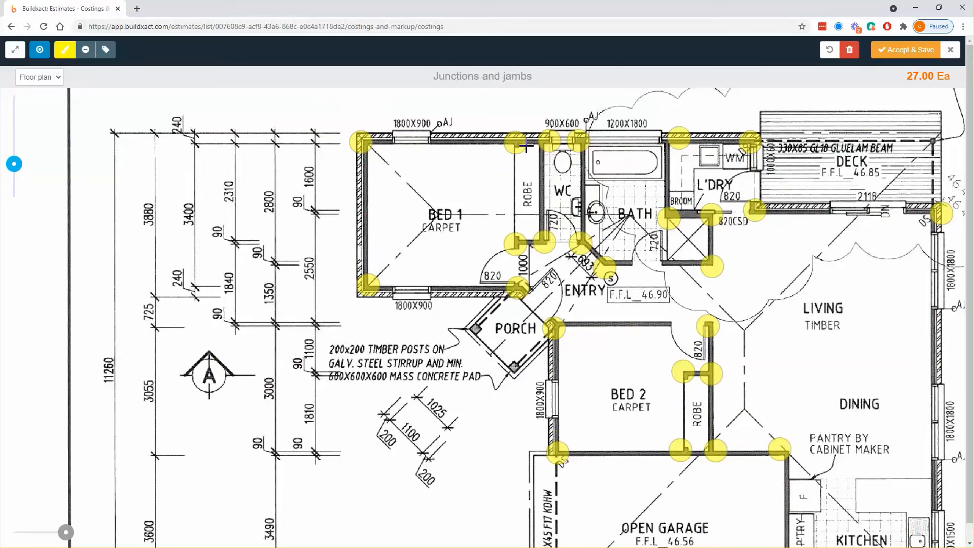
pyautogui.click(65, 49)
pyautogui.click(73, 66)
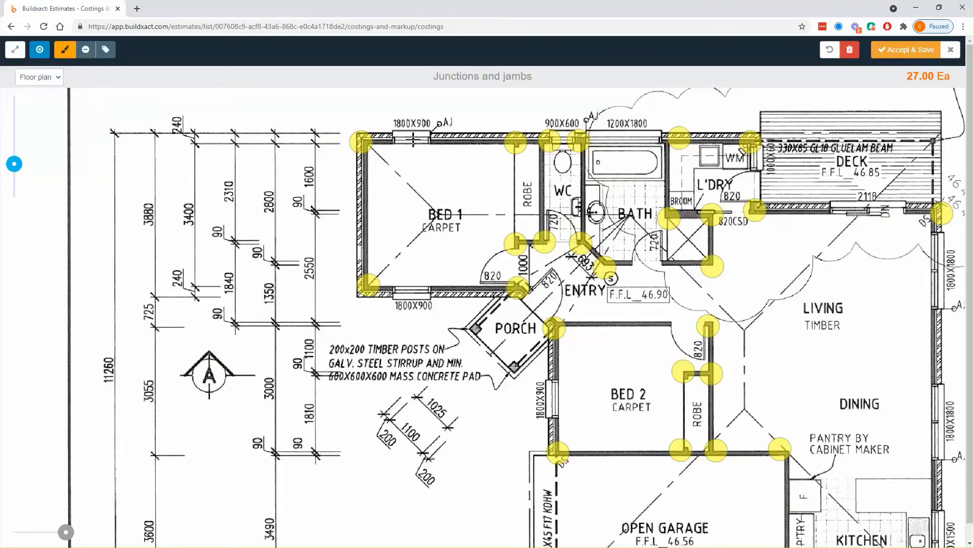
pyautogui.click(412, 139)
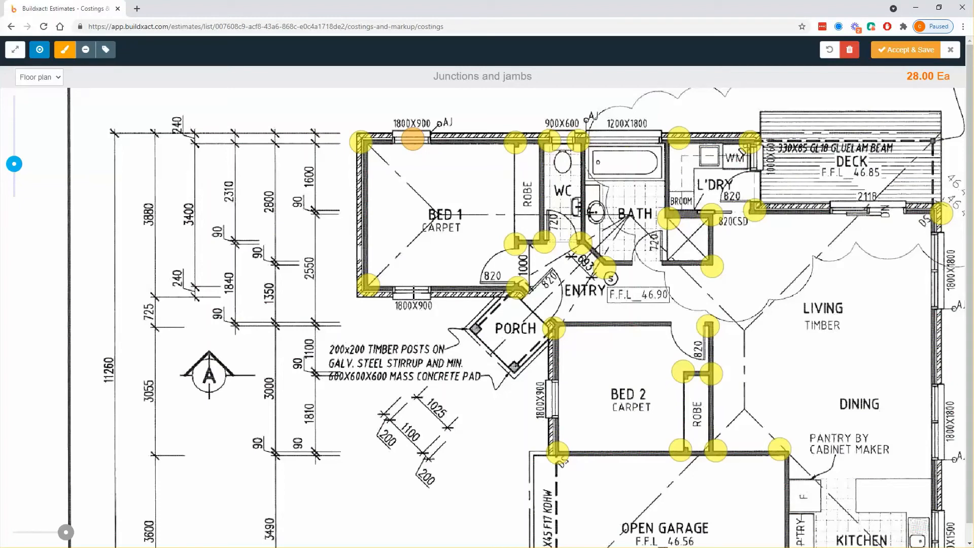
pyautogui.click(413, 292)
pyautogui.click(618, 137)
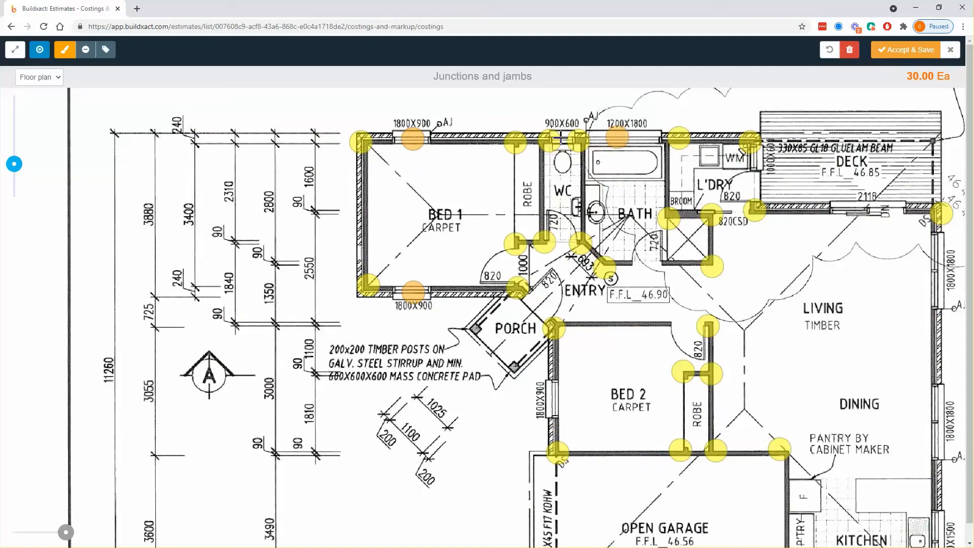
pyautogui.click(561, 137)
pyautogui.moveTo(781, 219); pyautogui.dragTo(553, 237)
pyautogui.moveTo(643, 288); pyautogui.dragTo(502, 202)
pyautogui.moveTo(513, 253); pyautogui.dragTo(366, 313)
pyautogui.moveTo(414, 271)
pyautogui.mouseDown()
pyautogui.moveTo(502, 331)
pyautogui.moveTo(465, 193)
pyautogui.moveTo(540, 308)
pyautogui.mouseUp()
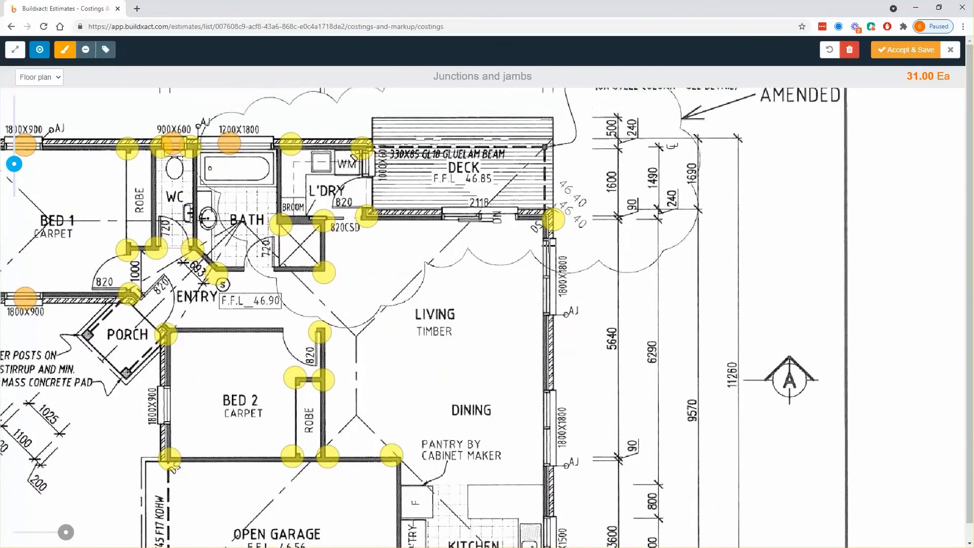
pyautogui.click(550, 242)
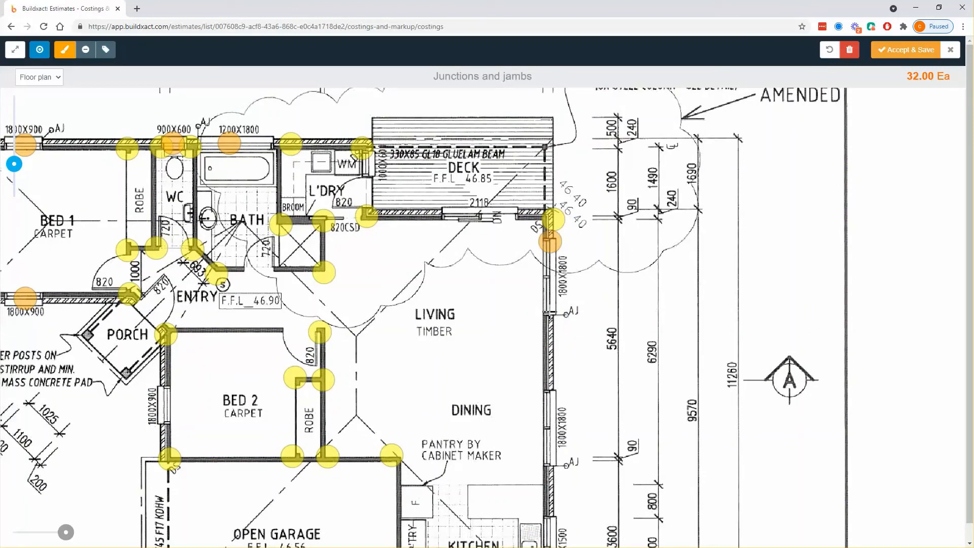
pyautogui.click(548, 311)
pyautogui.click(829, 49)
pyautogui.click(830, 49)
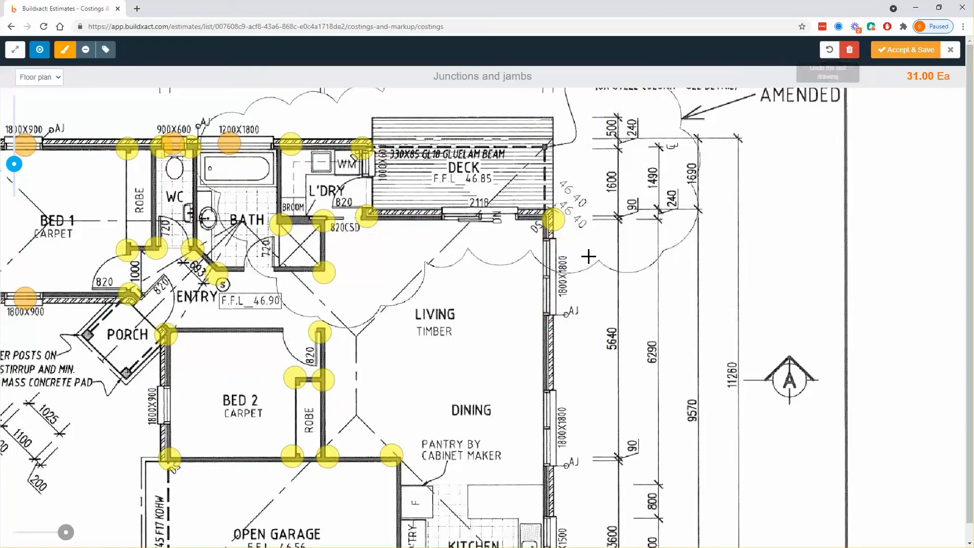
# - Mark the living, dining and kitchen windows and the laundry opening beside the deck with one orange marker each
pyautogui.click(549, 277)
pyautogui.scroll(-2, 549, 276)
pyautogui.click(547, 364)
pyautogui.moveTo(558, 397); pyautogui.dragTo(566, 345)
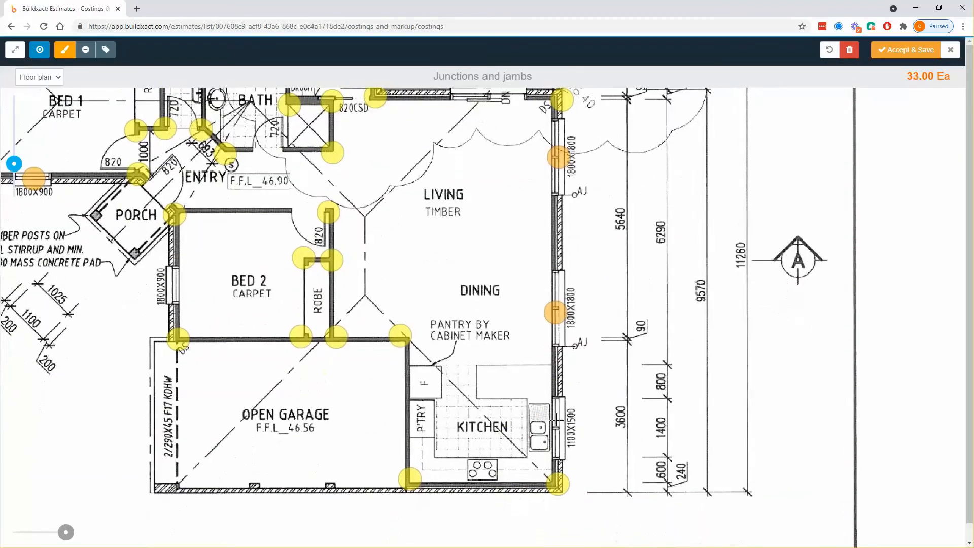
pyautogui.click(557, 423)
pyautogui.moveTo(501, 328); pyautogui.dragTo(558, 420)
pyautogui.moveTo(512, 306); pyautogui.dragTo(542, 362)
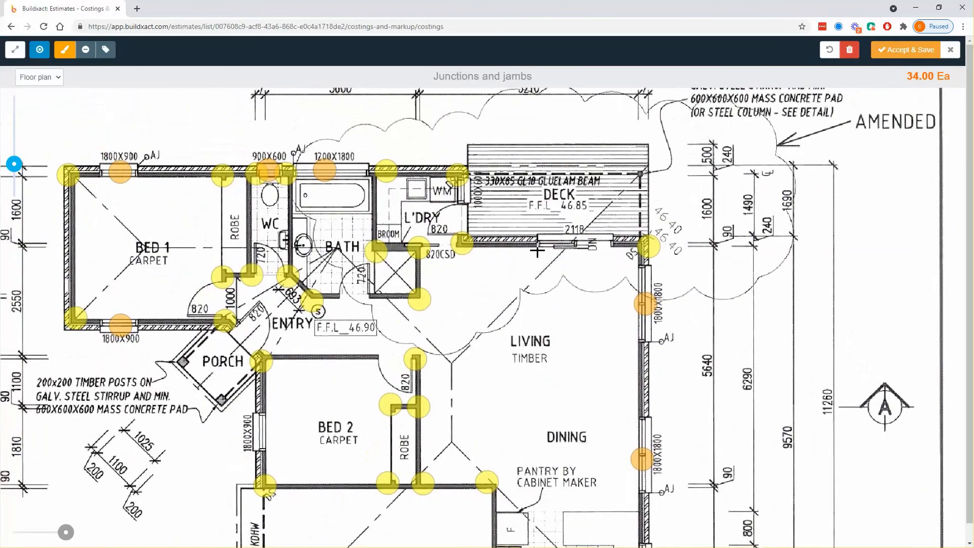
pyautogui.click(466, 192)
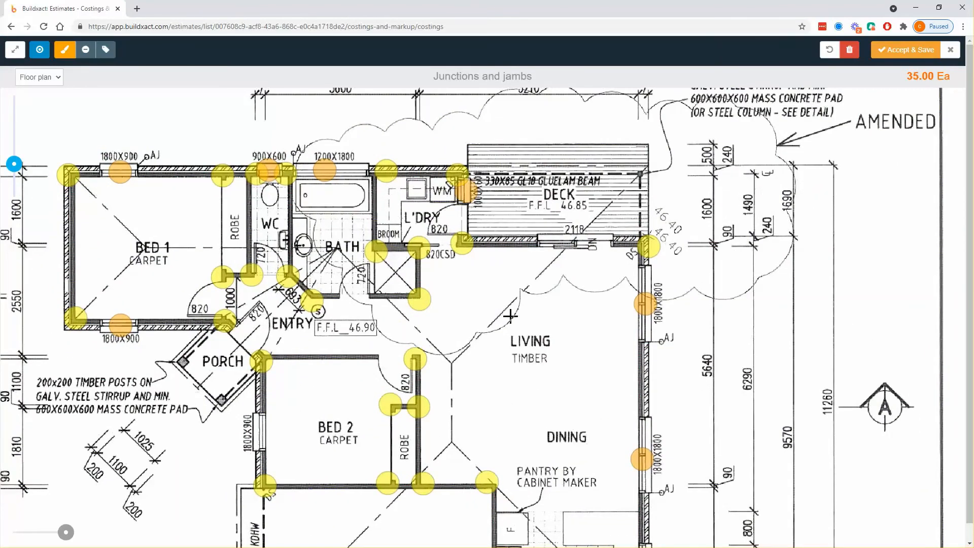
# - Accept and save the marker count as the recipe quantity, and close the "Junctions and jambs" recipe
pyautogui.moveTo(502, 320); pyautogui.dragTo(655, 286)
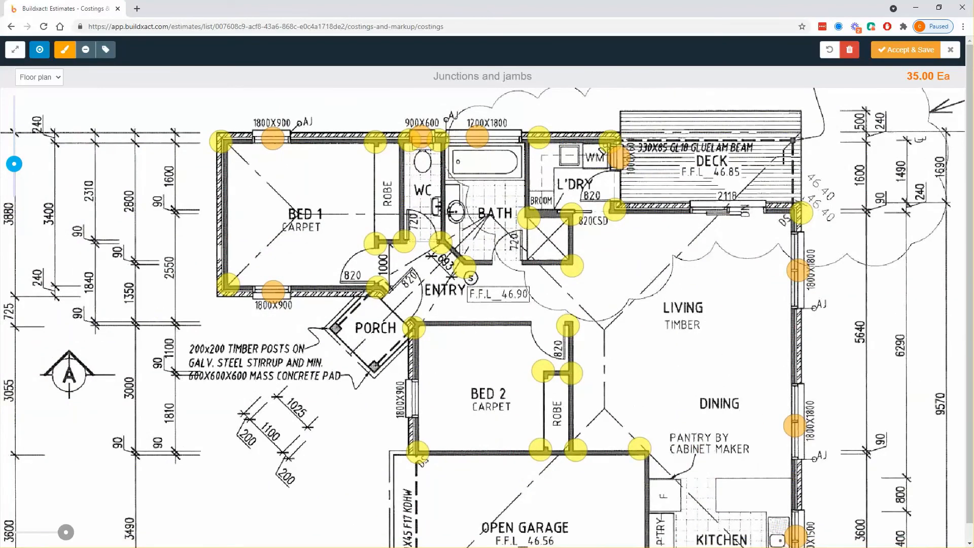
pyautogui.click(897, 57)
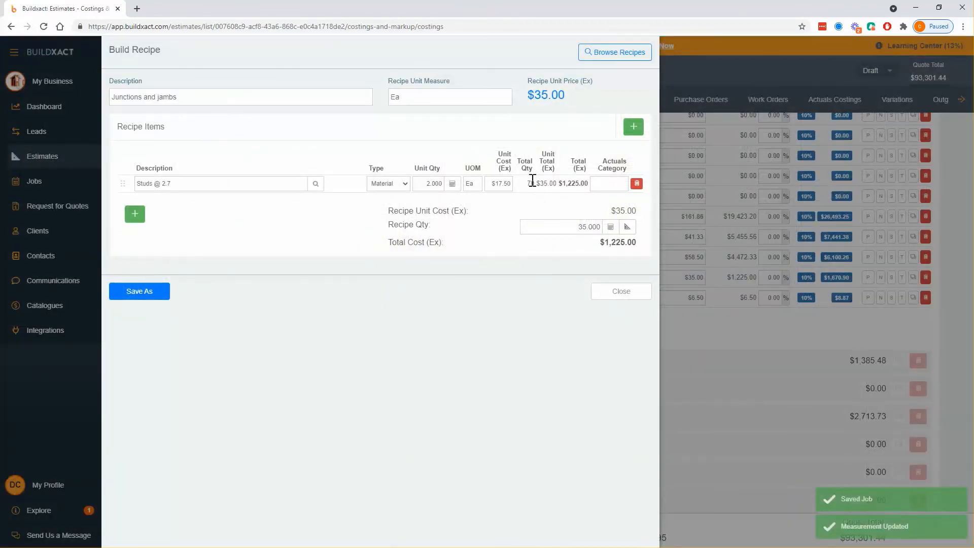
pyautogui.click(617, 299)
pyautogui.moveTo(268, 300); pyautogui.dragTo(182, 309)
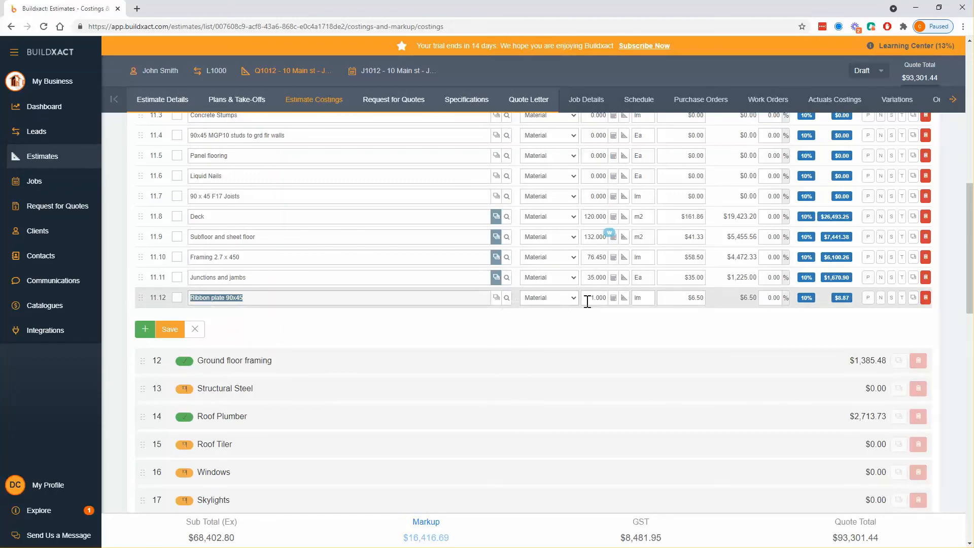
# - Open the plan take-off for "Ribbon plate 90x45" and start a polygon from Bed 1's outer corner along the bath and laundry walls, around the deck
pyautogui.click(623, 299)
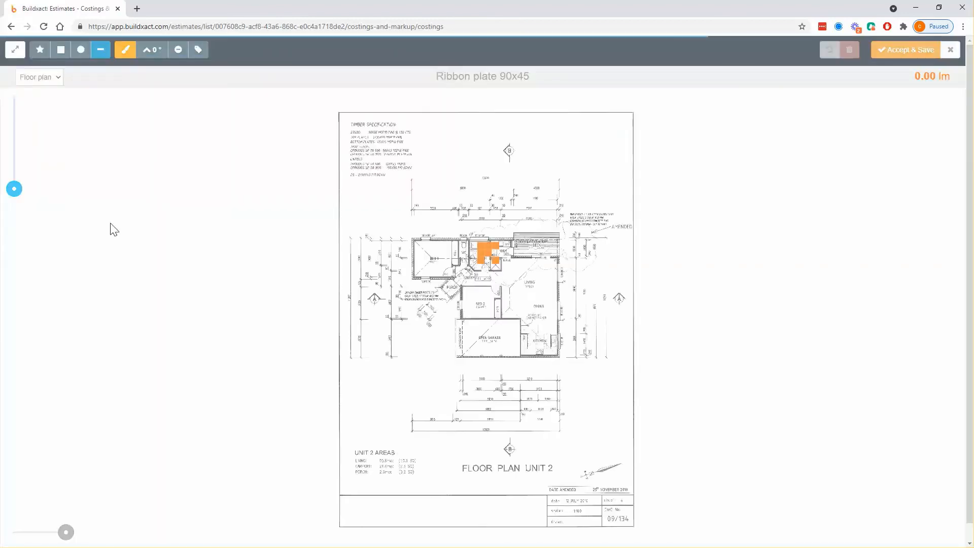
pyautogui.moveTo(14, 188); pyautogui.dragTo(14, 177)
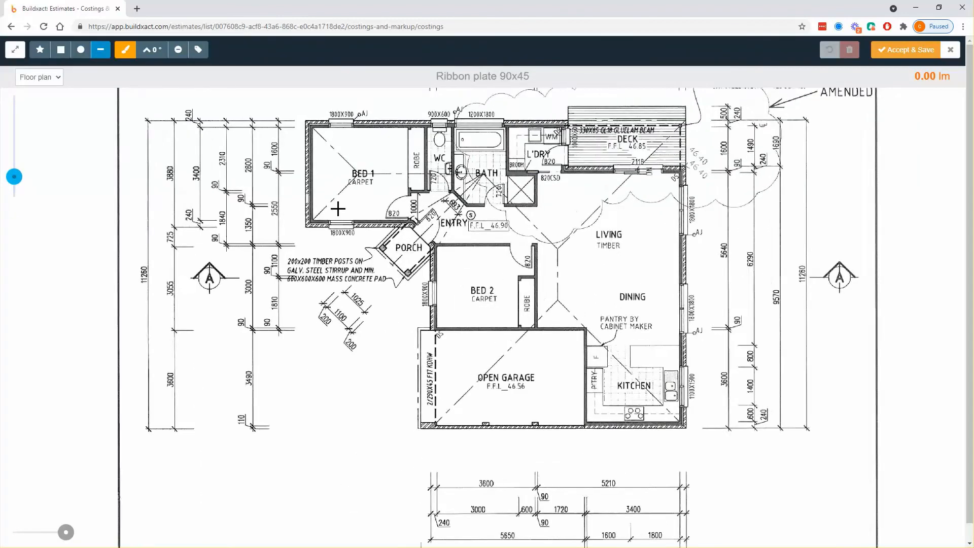
pyautogui.scroll(3, 338, 209)
pyautogui.moveTo(358, 210); pyautogui.dragTo(287, 245)
pyautogui.scroll(-1, 288, 245)
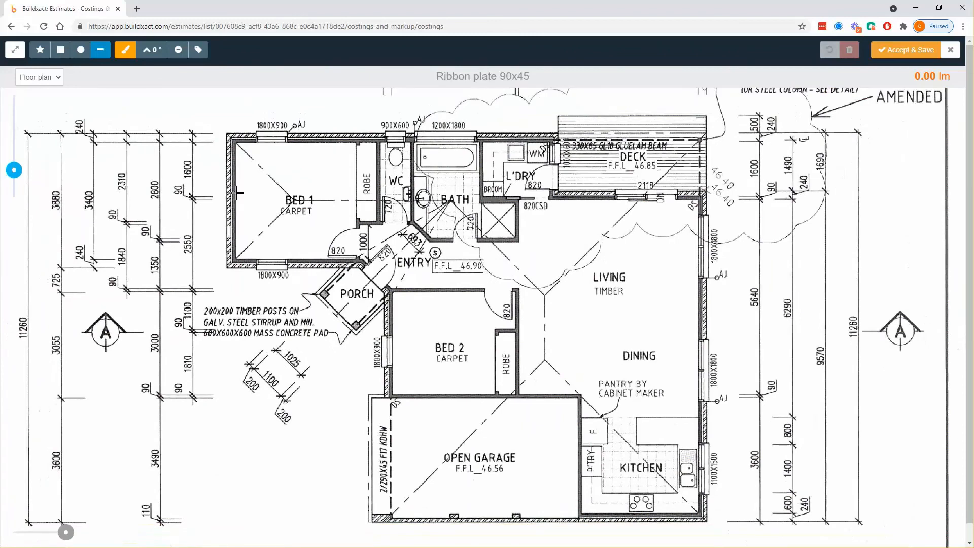
pyautogui.click(40, 49)
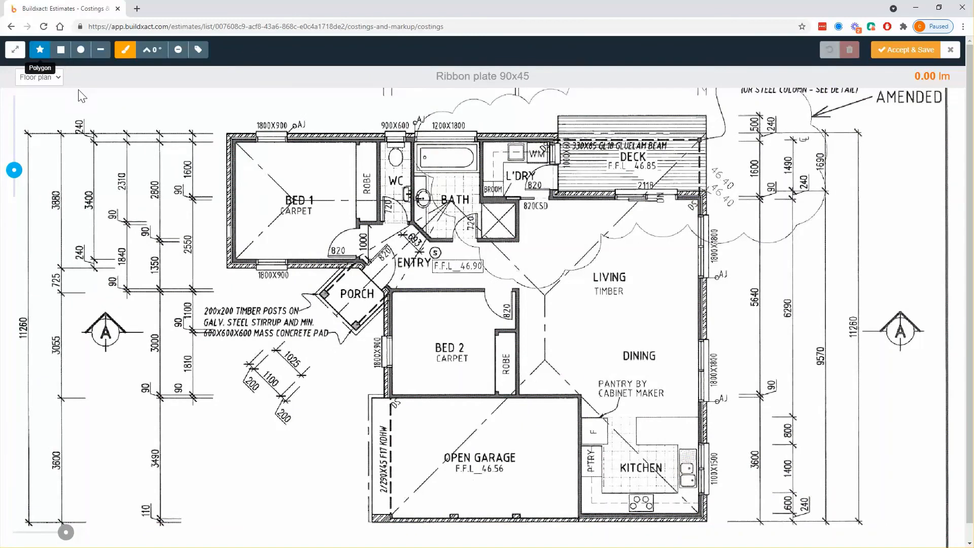
pyautogui.click(234, 136)
pyautogui.click(556, 137)
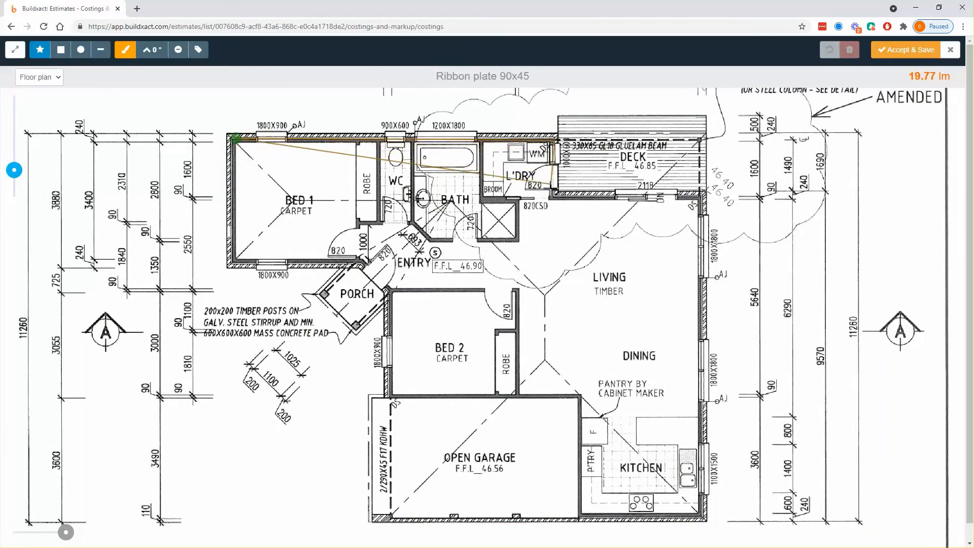
pyautogui.click(557, 194)
pyautogui.click(700, 194)
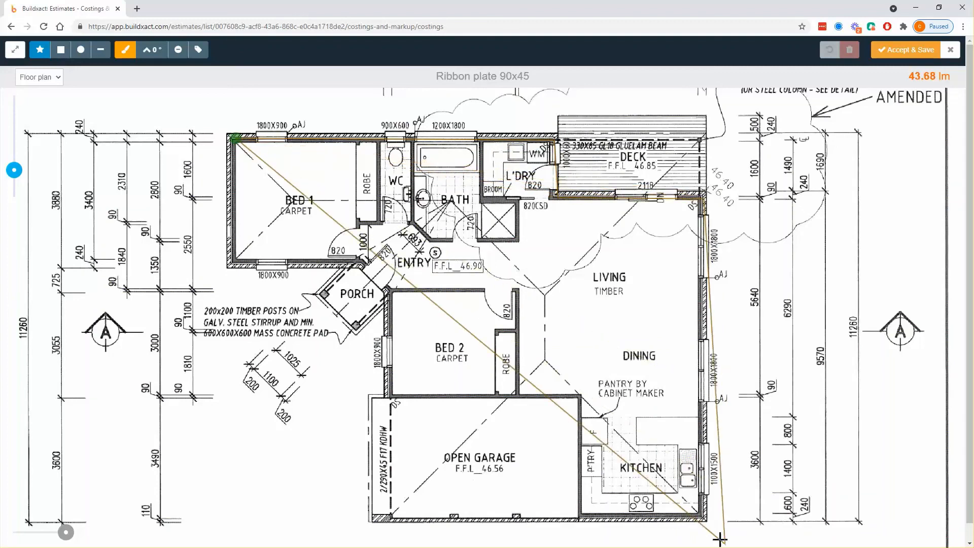
# - Continue the polygon down the living and dining wall, around the kitchen, and along the garage and Bed 2 walls to the porch
pyautogui.click(700, 516)
pyautogui.click(578, 516)
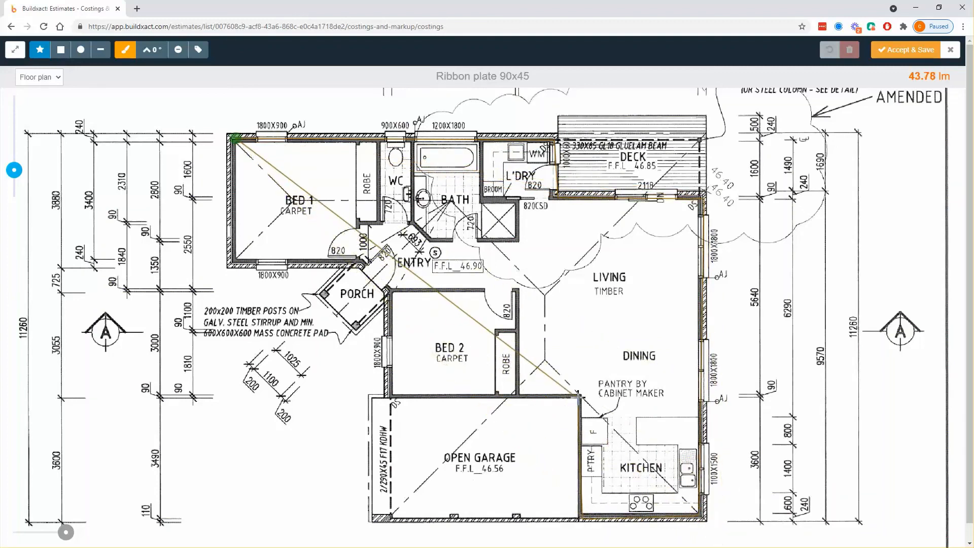
pyautogui.click(579, 397)
pyautogui.click(380, 399)
pyautogui.click(384, 291)
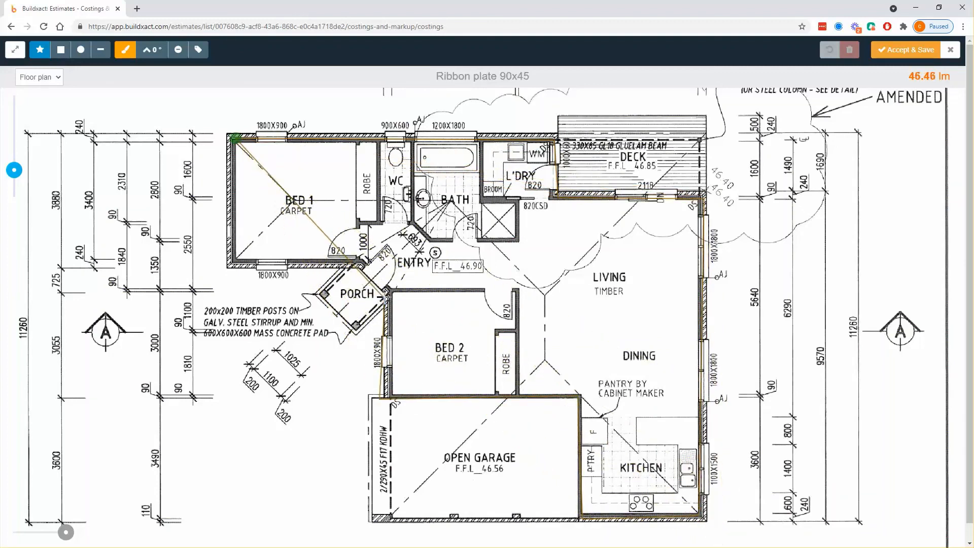
# - Close the polygon across the entry and around Bed 1, and accept and save the length as the ribbon plate quantity
pyautogui.click(361, 261)
pyautogui.click(234, 263)
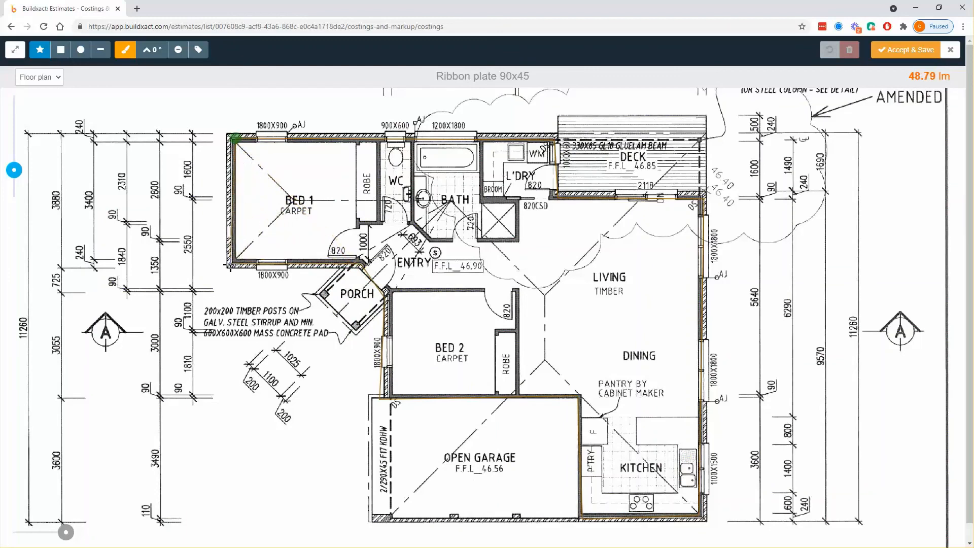
pyautogui.click(234, 138)
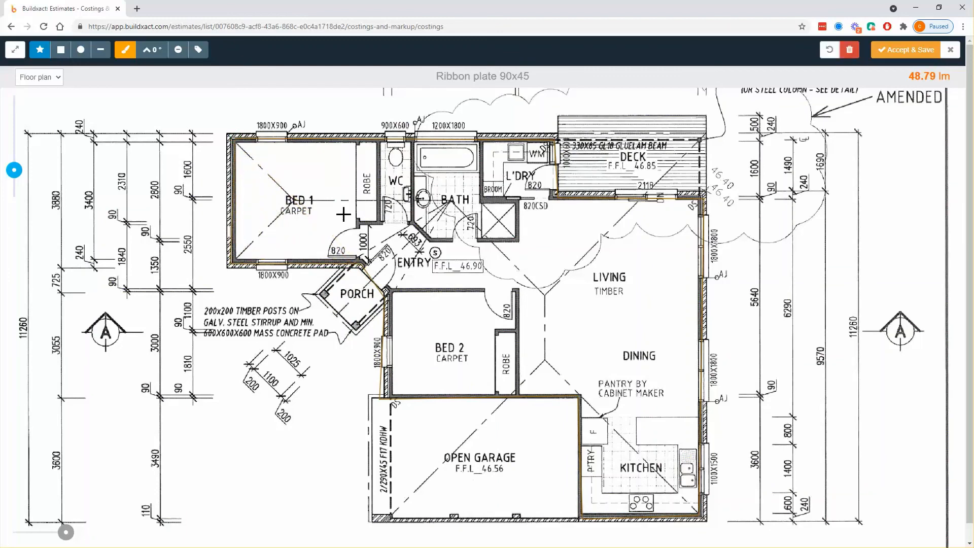
pyautogui.click(898, 50)
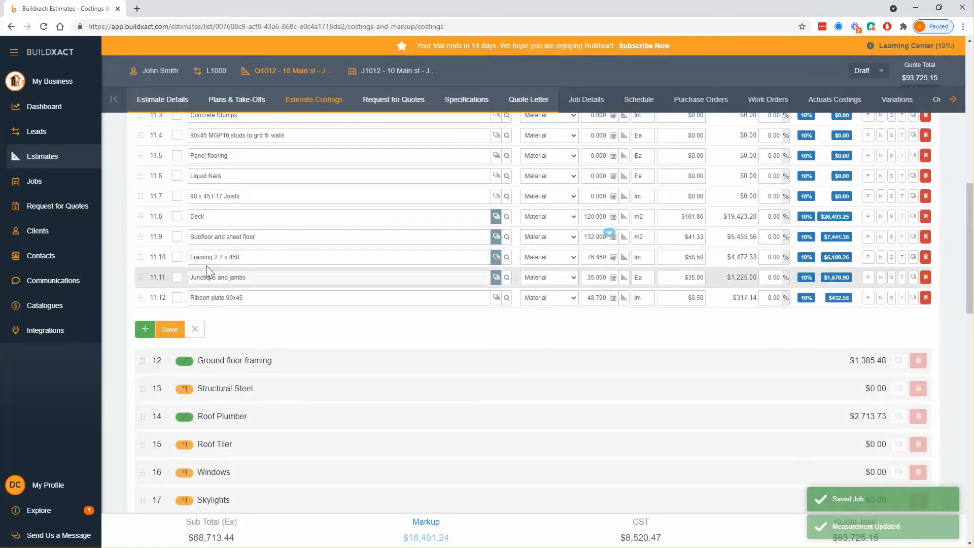
pyautogui.moveTo(205, 259); pyautogui.dragTo(221, 258)
pyautogui.moveTo(205, 298); pyautogui.dragTo(229, 297)
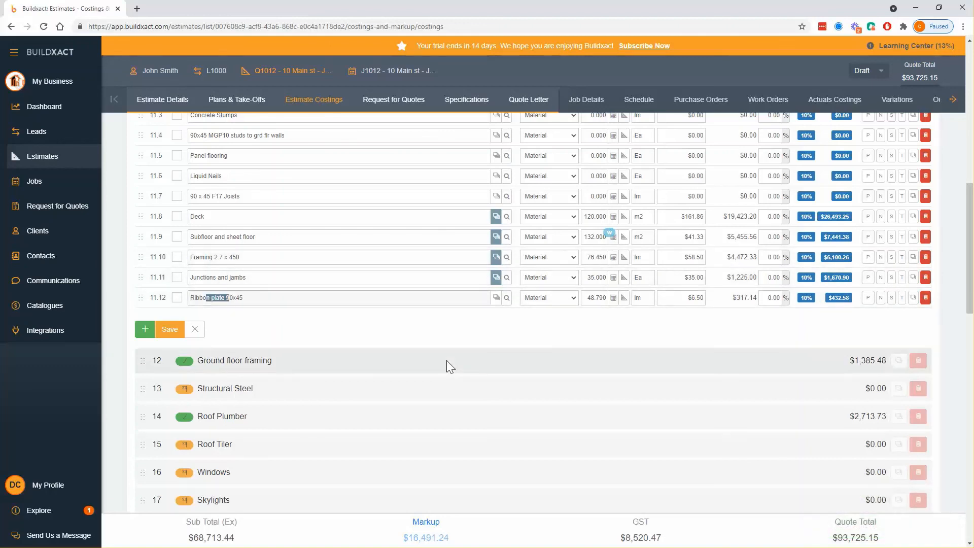